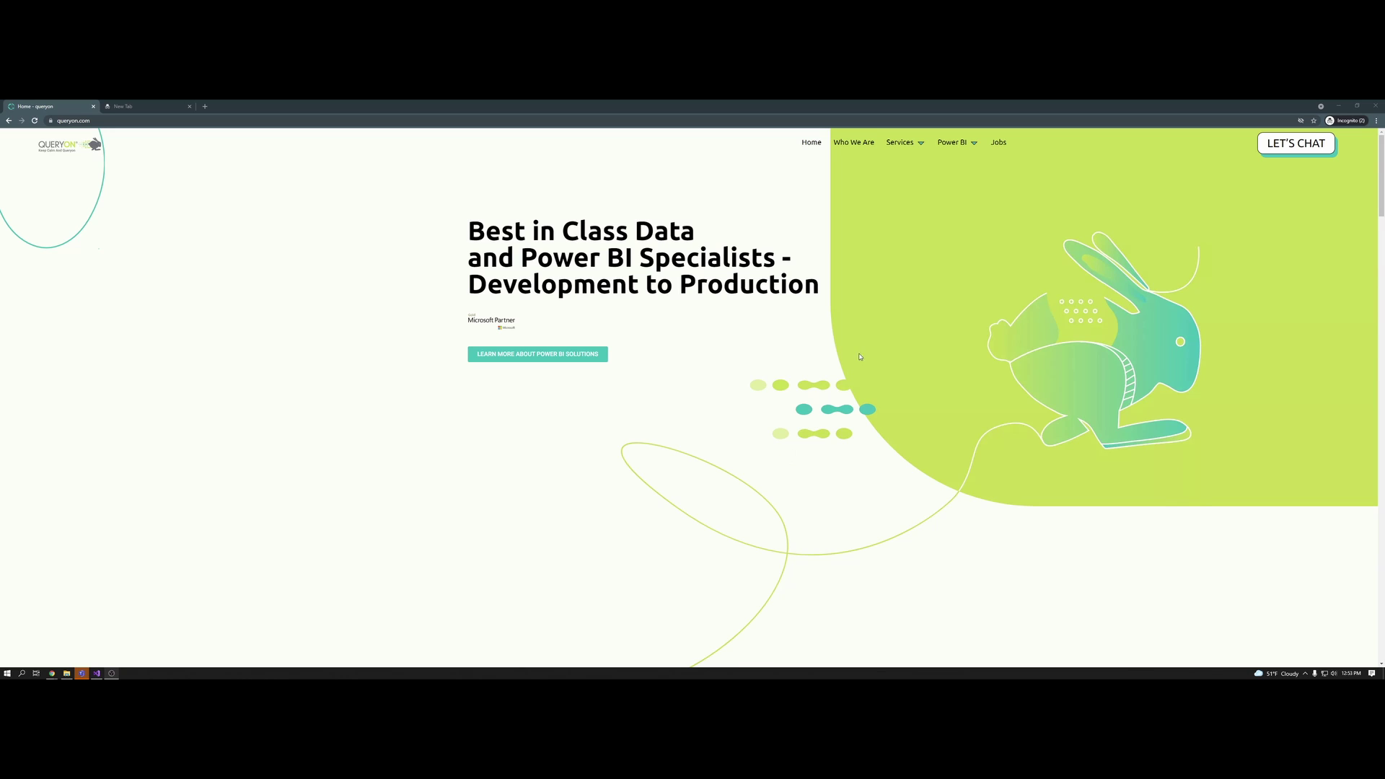
# Step: Open Queryon's Notion Power BI Connector page and scroll down to its pricing options
pyautogui.moveTo(965, 145)
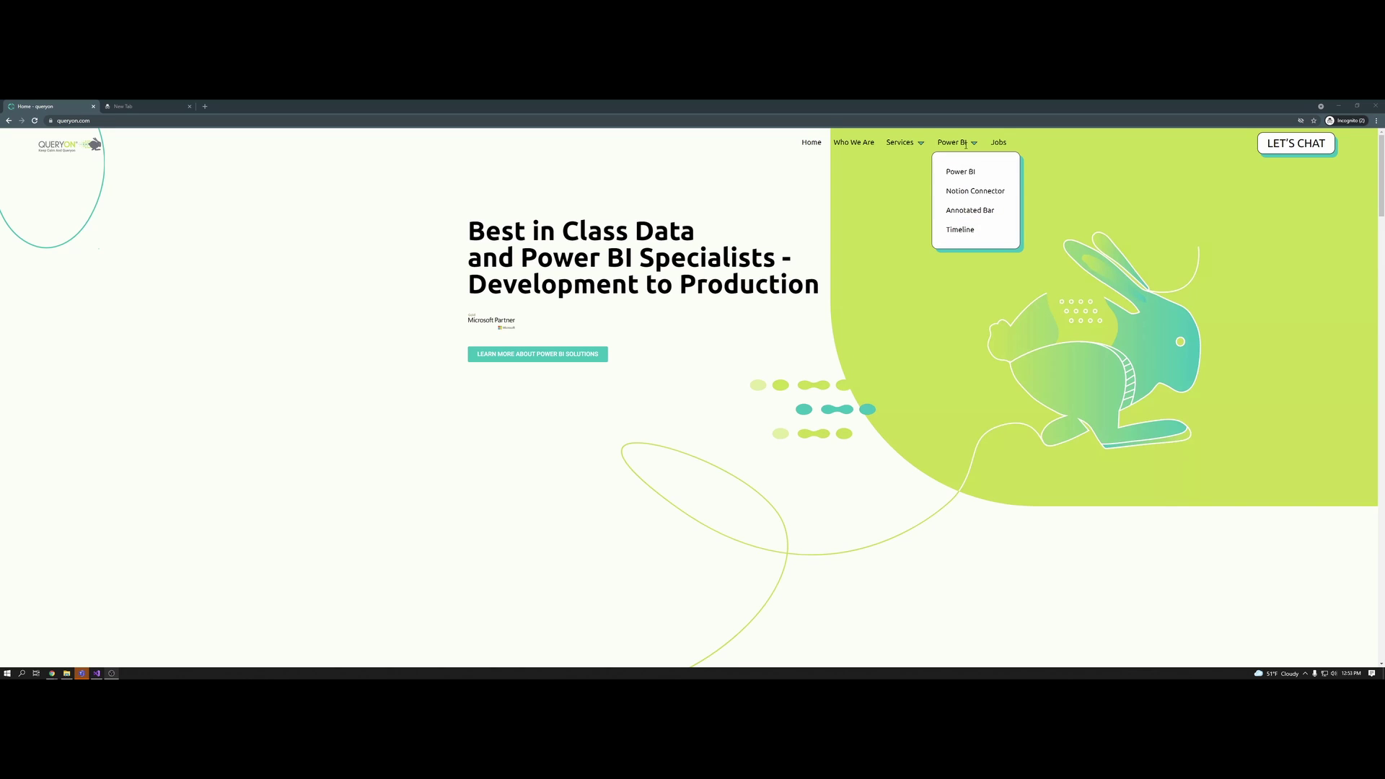
pyautogui.click(965, 191)
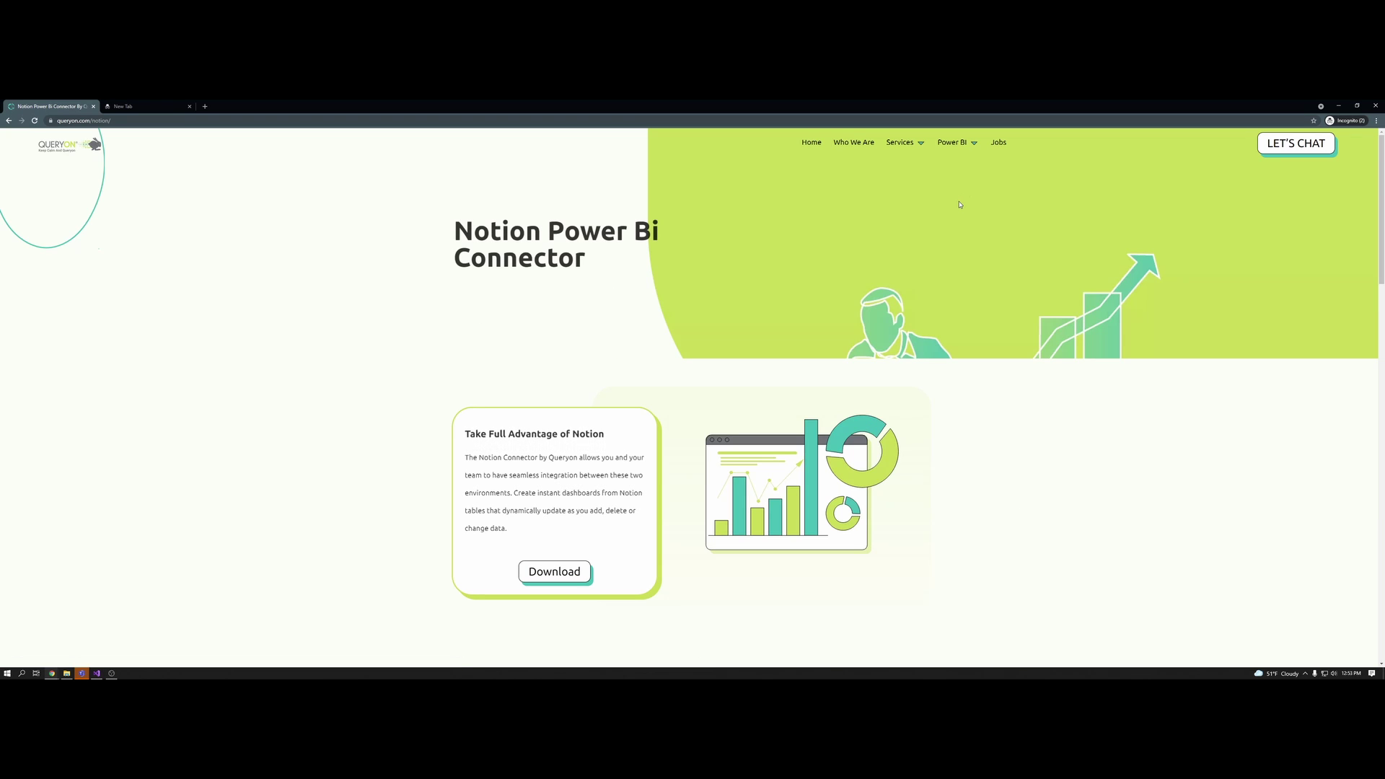
pyautogui.scroll(-4, 959, 256)
pyautogui.scroll(-7, 959, 254)
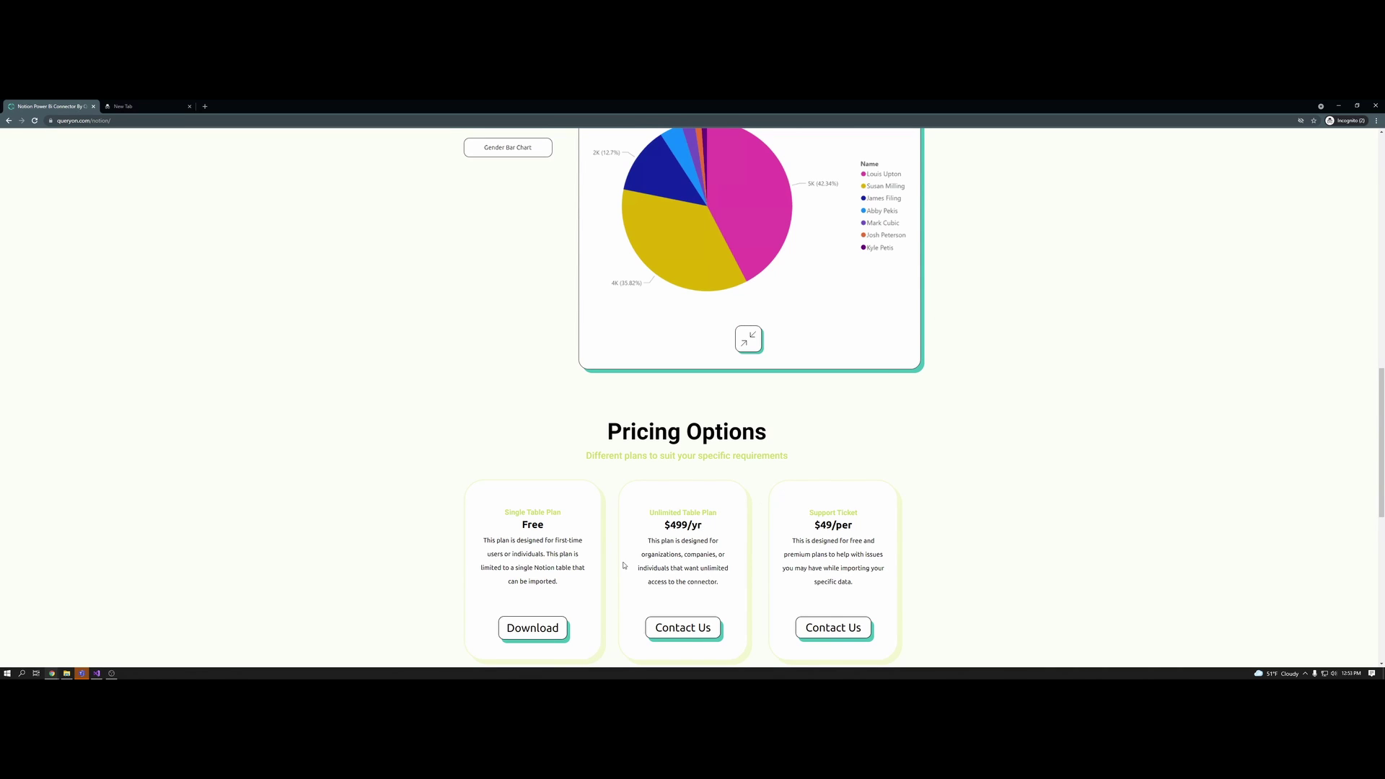
# Step: Submit the download form for the free Single Table Plan and launch the downloaded connector installer
pyautogui.click(566, 628)
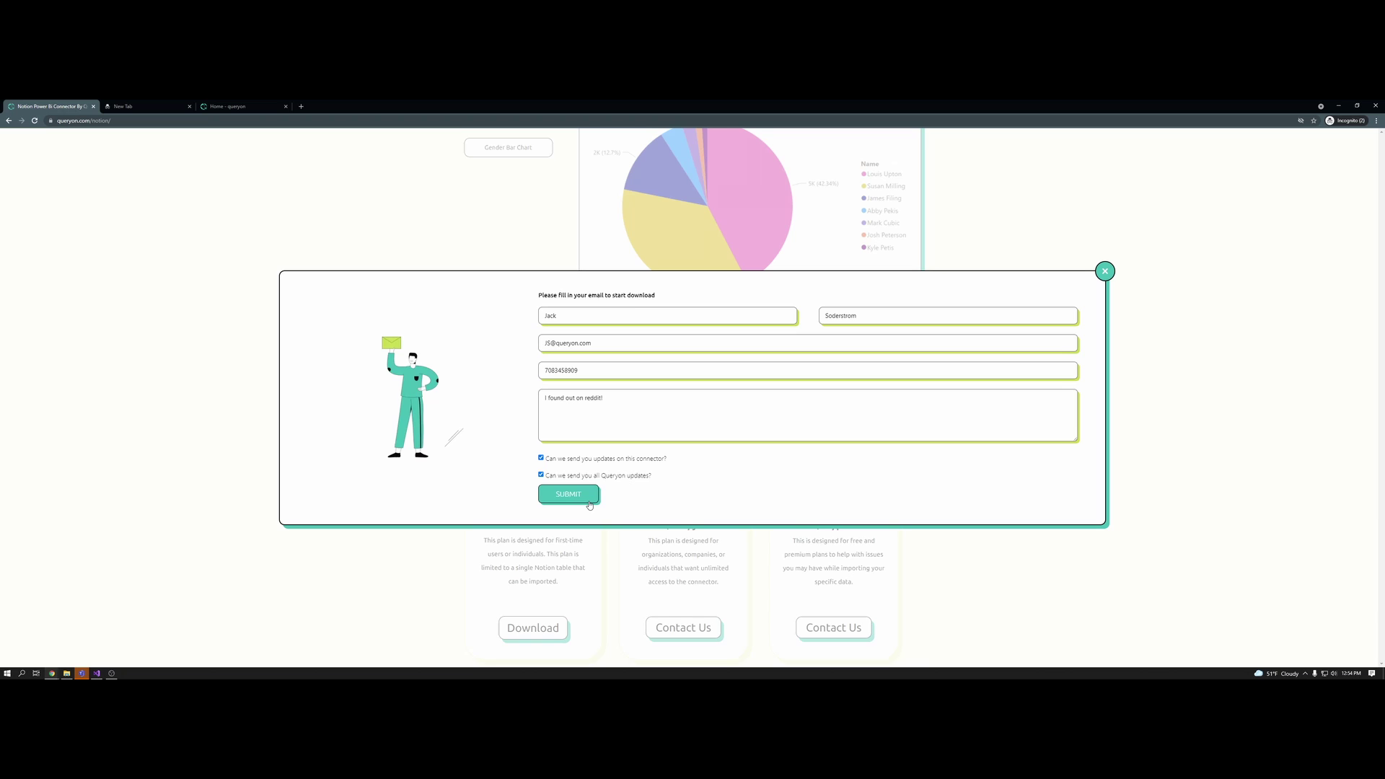
pyautogui.click(589, 504)
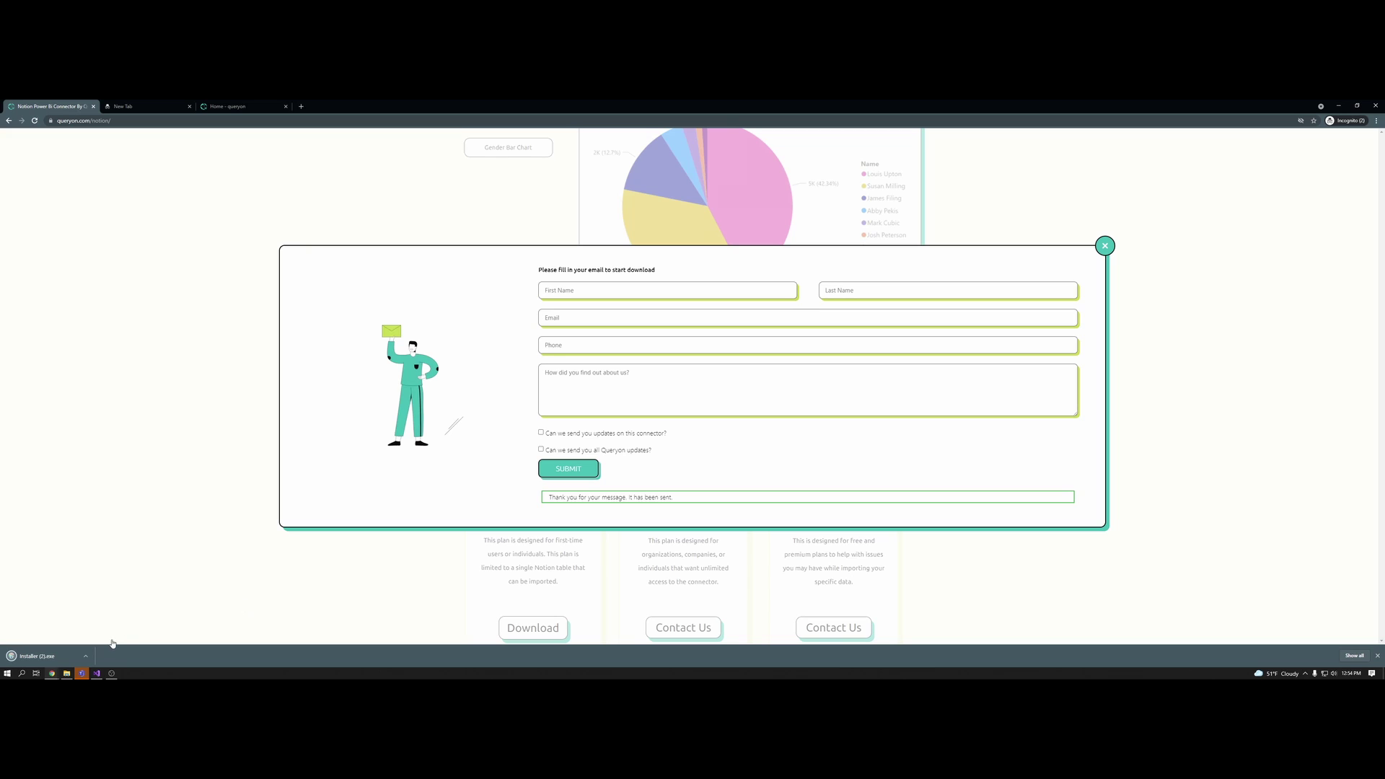
pyautogui.click(56, 658)
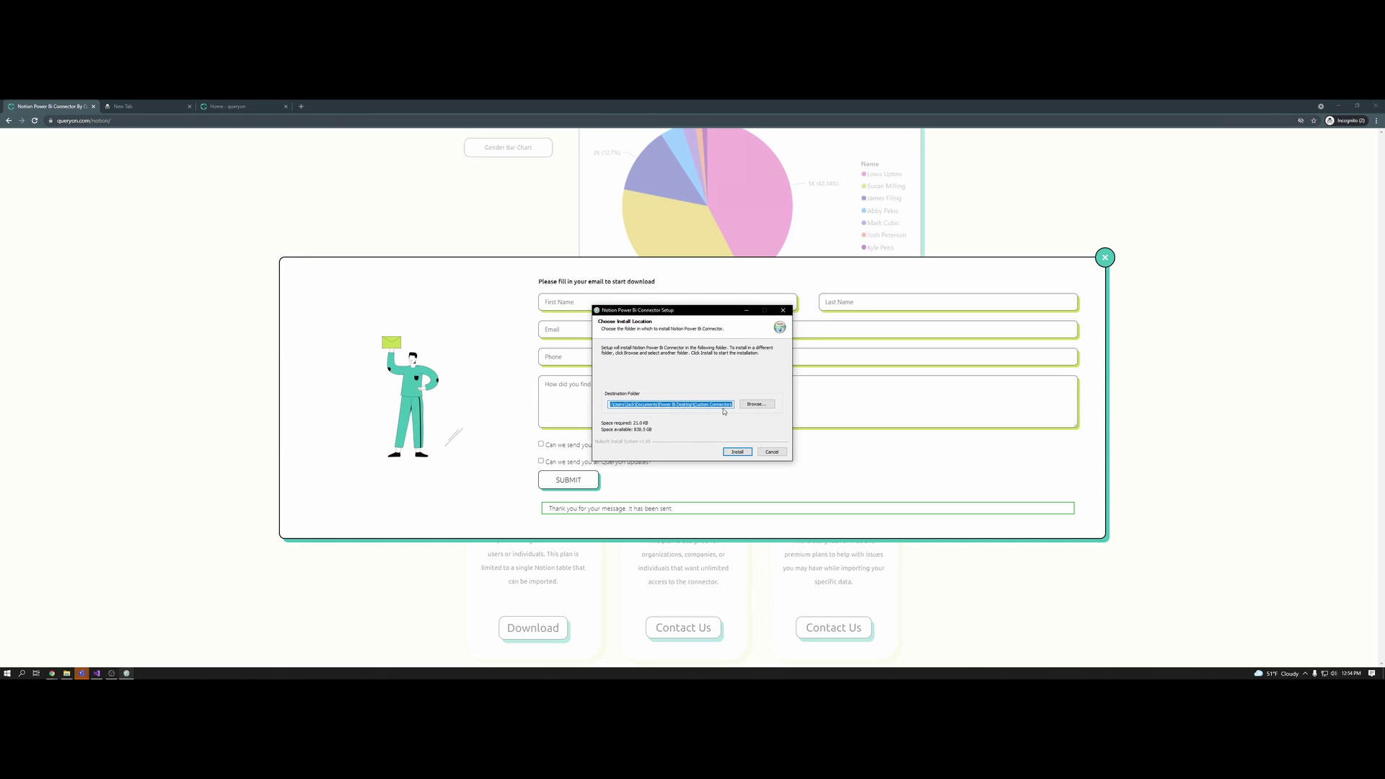
# Step: Install the Notion connector to the default folder and close the finished installer
pyautogui.click(738, 453)
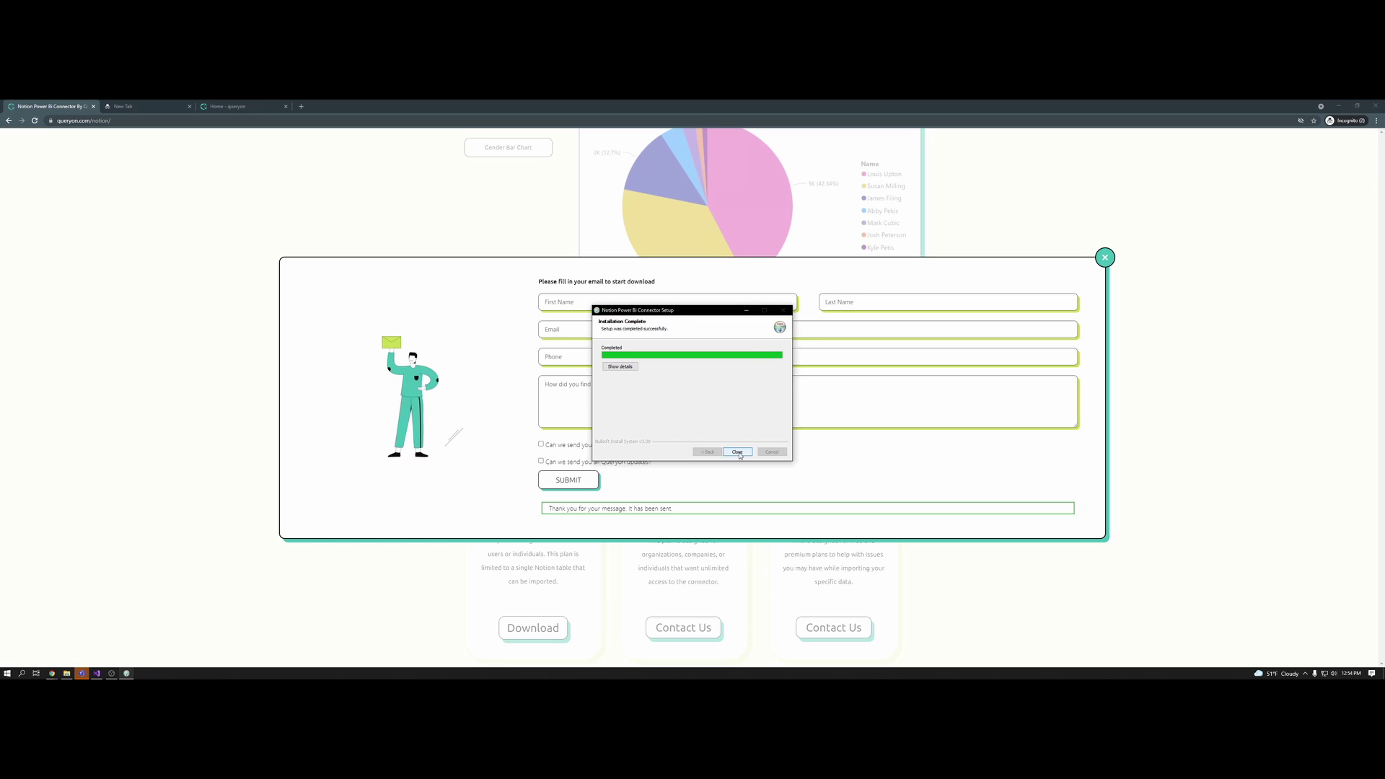
pyautogui.click(737, 452)
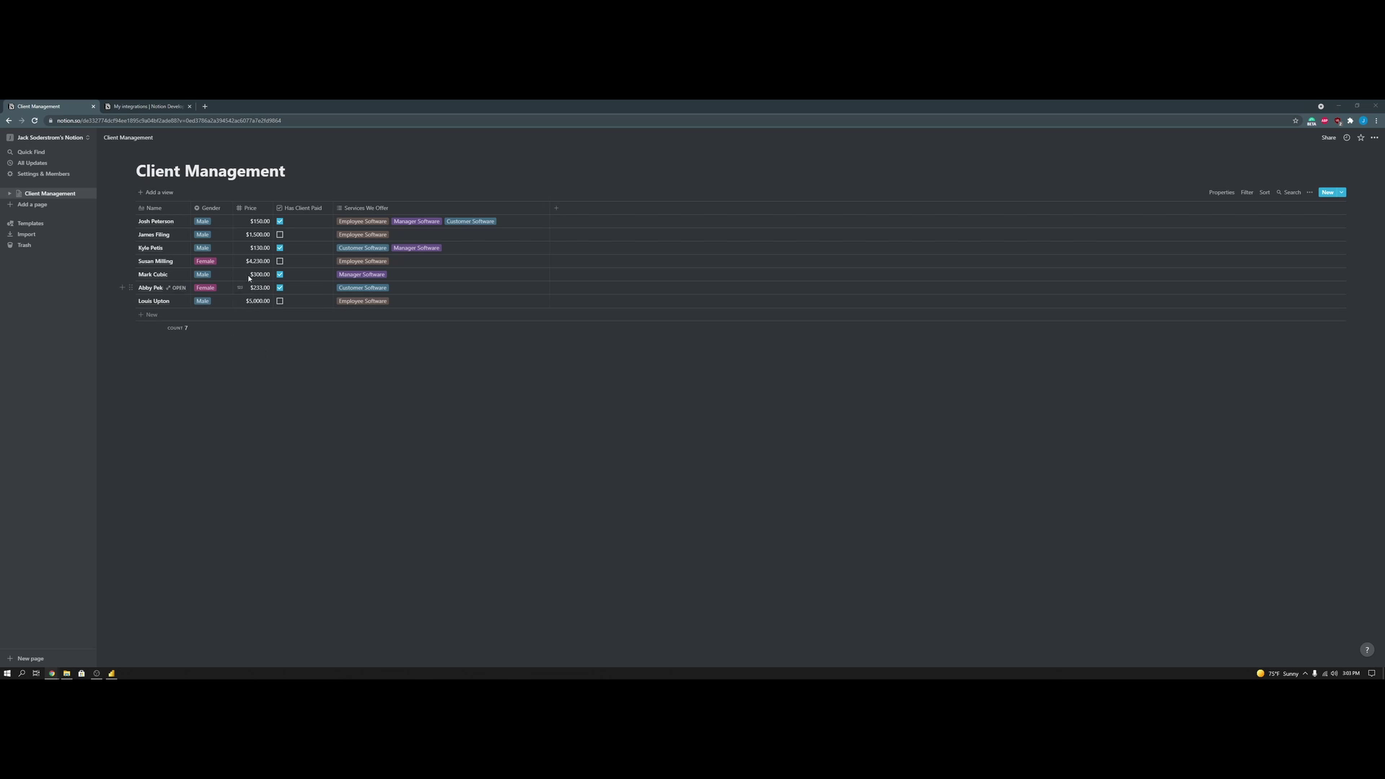
# Step: Create a Notion integration named QueryonIntegration associated with the personal workspace
pyautogui.click(168, 104)
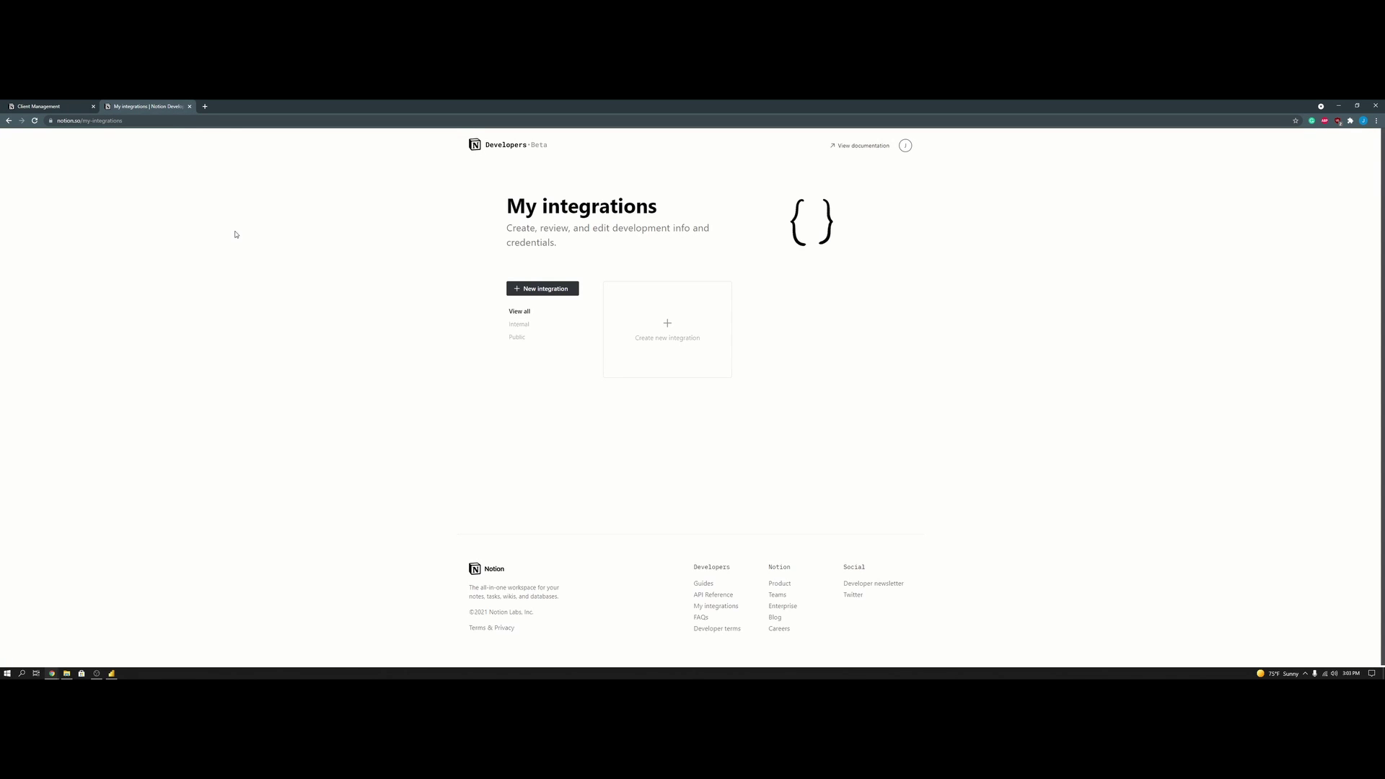
pyautogui.click(644, 321)
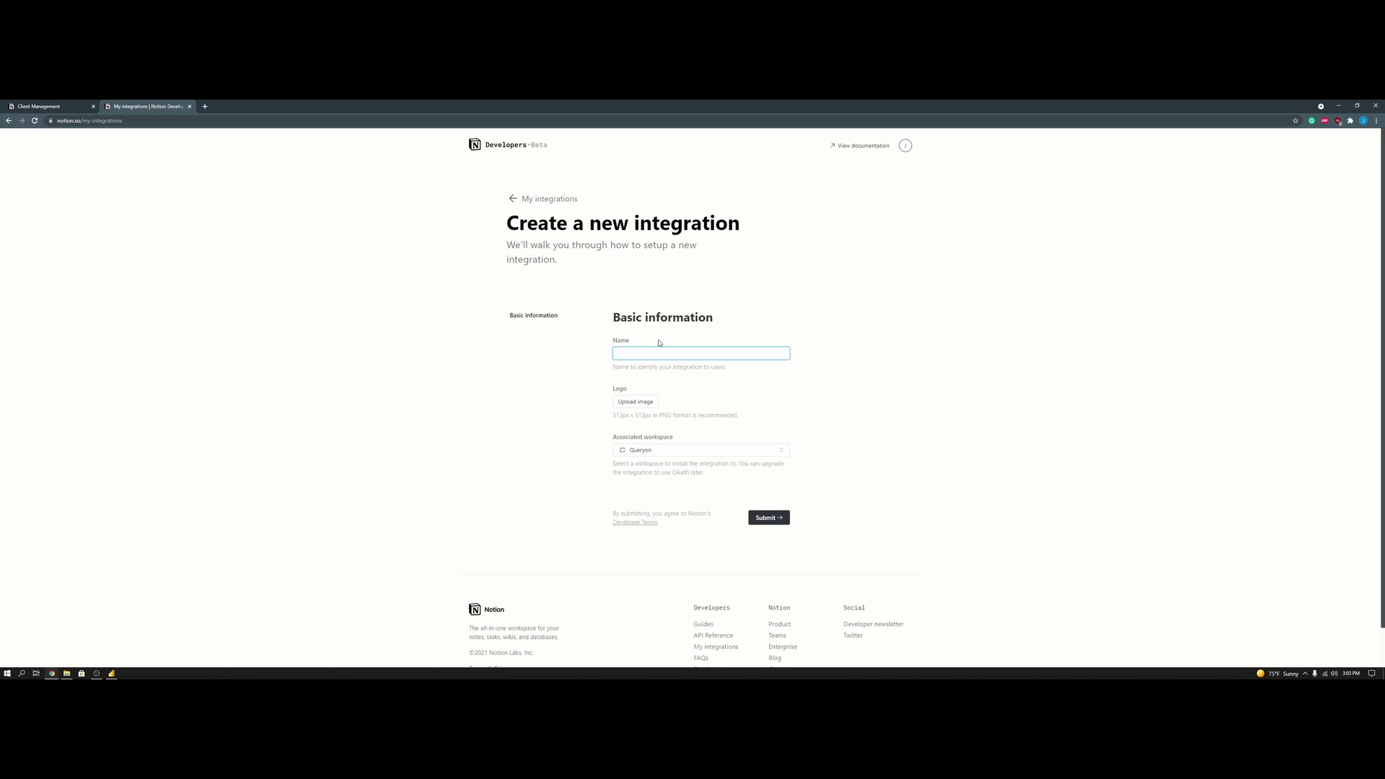
pyautogui.write('QueryonIntegration')
pyautogui.click(675, 450)
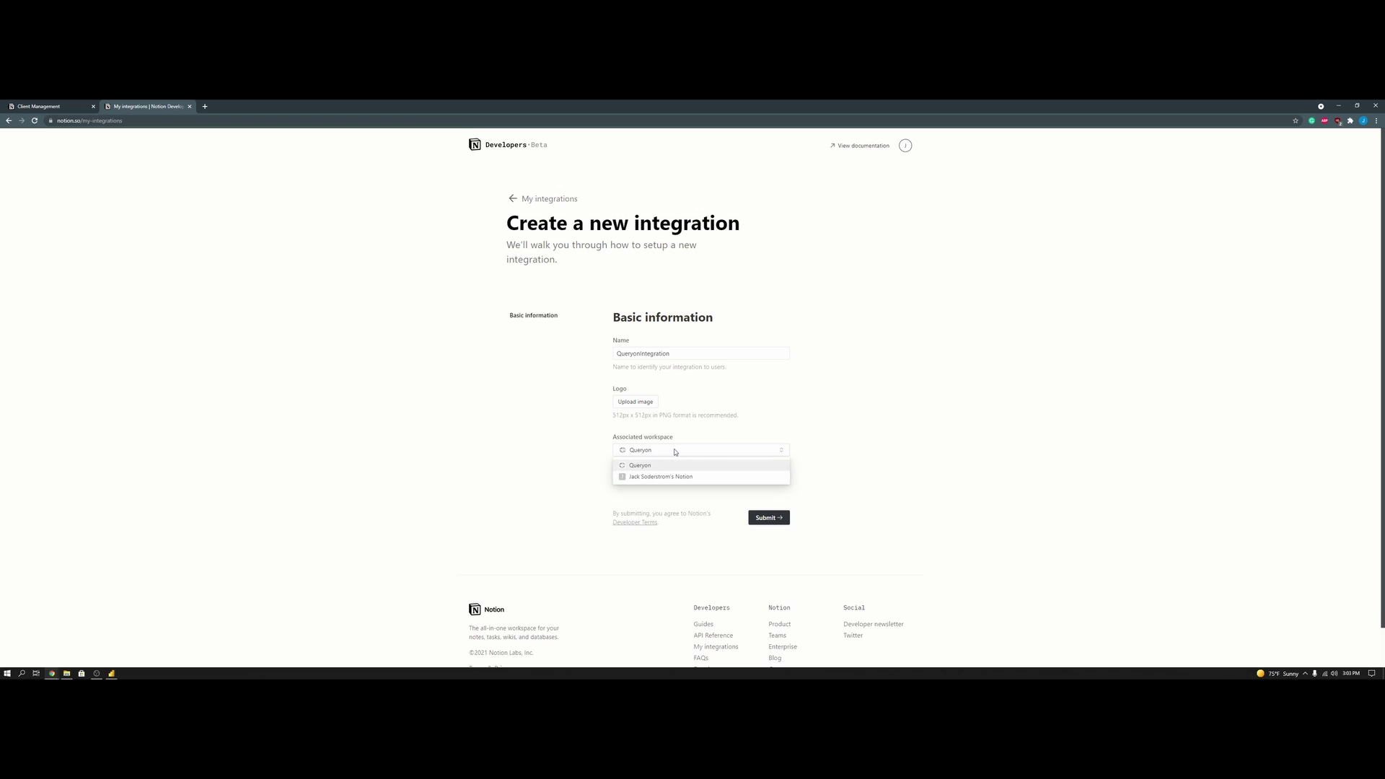
pyautogui.click(675, 477)
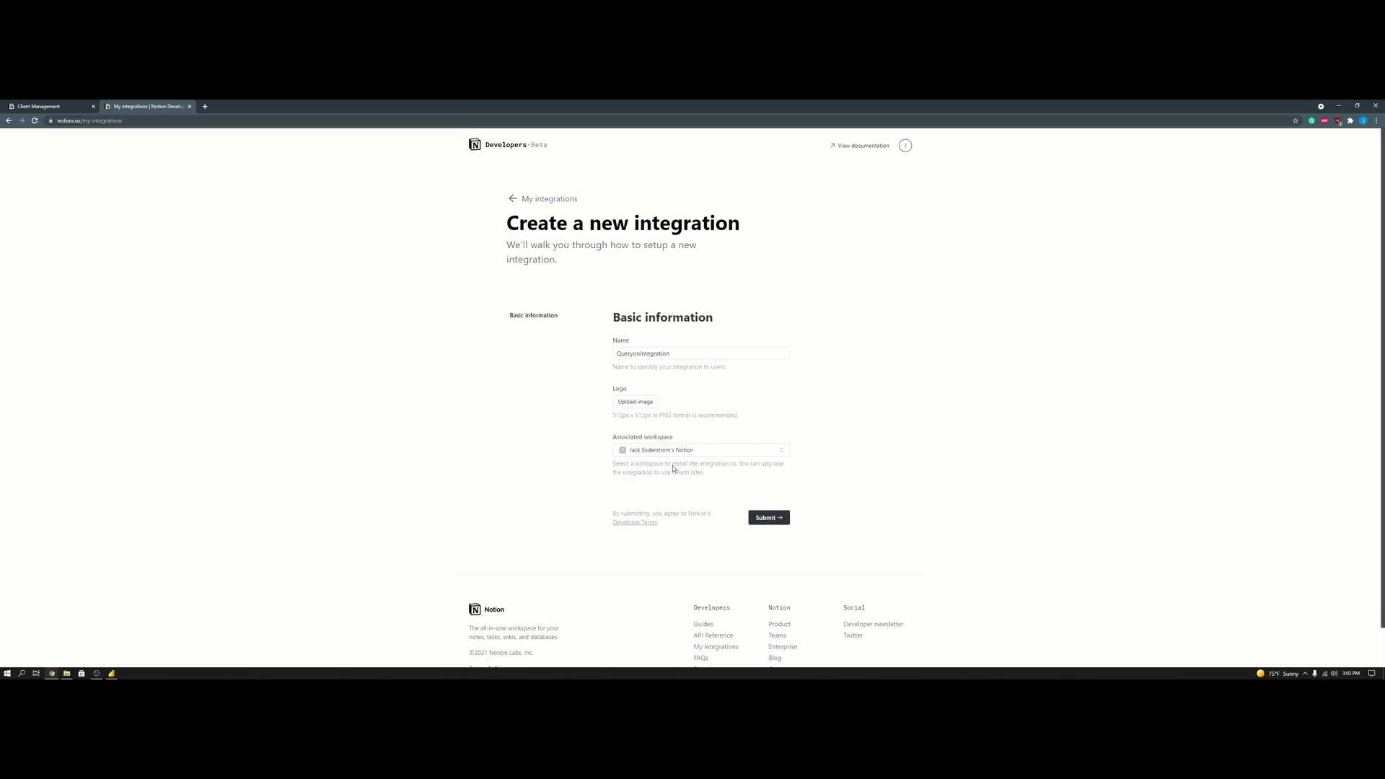
pyautogui.click(761, 518)
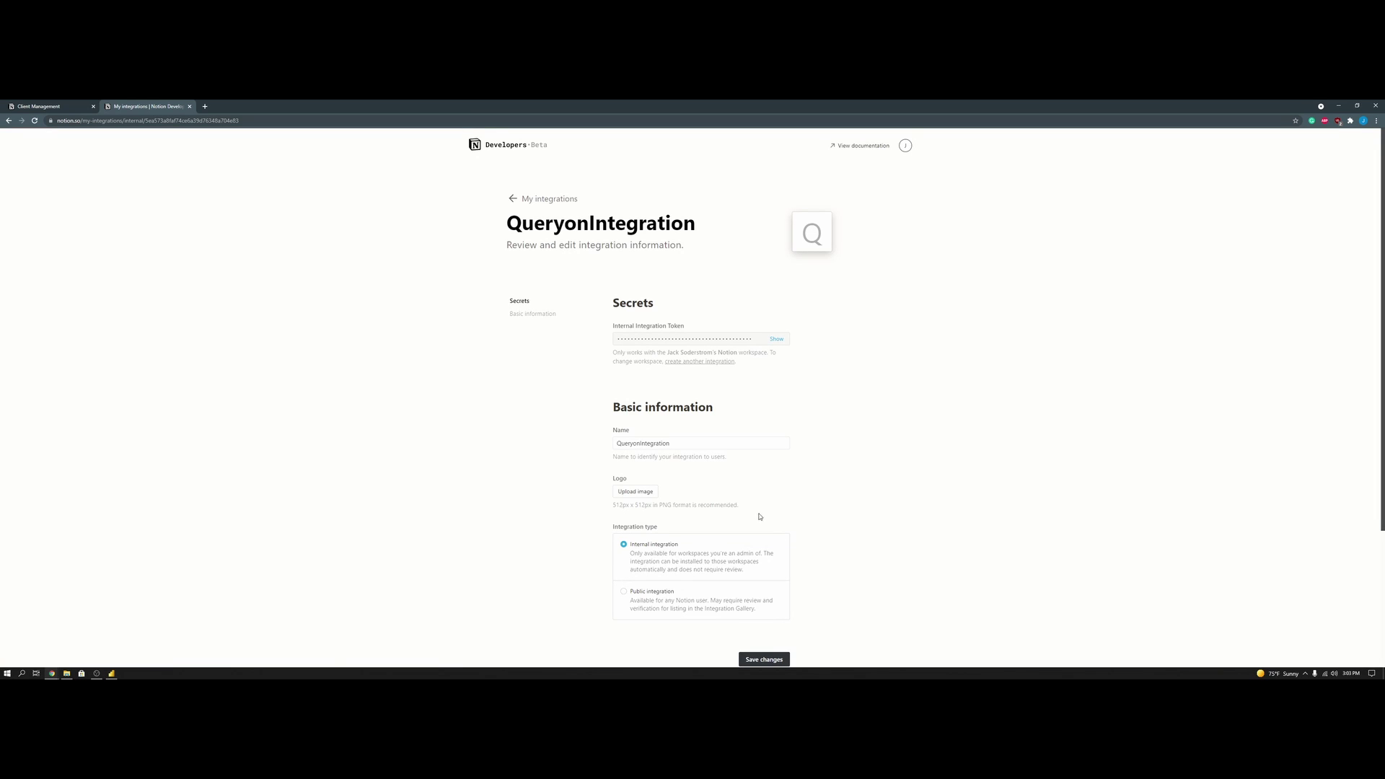
# Step: Invite QueryonIntegration to the Client Management database through its Share options
pyautogui.click(62, 102)
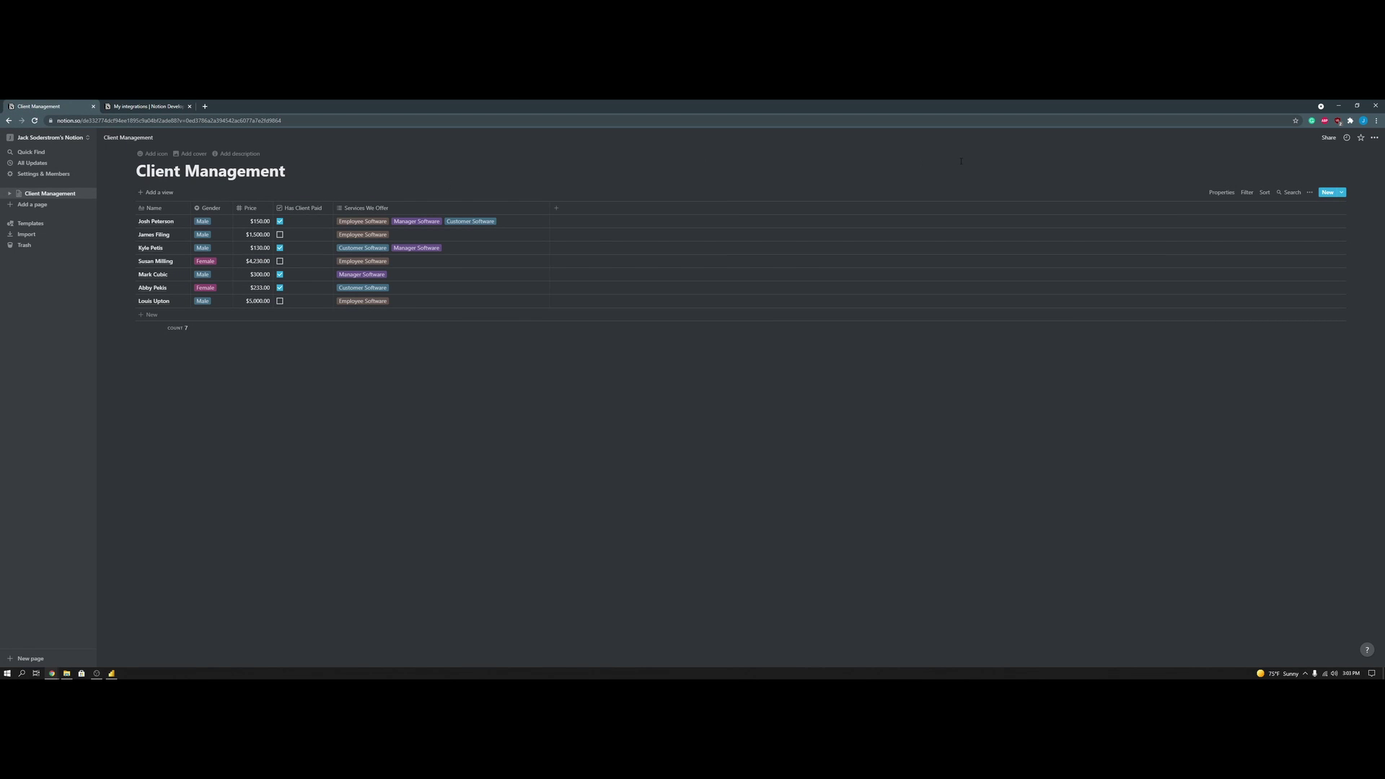
pyautogui.click(1328, 138)
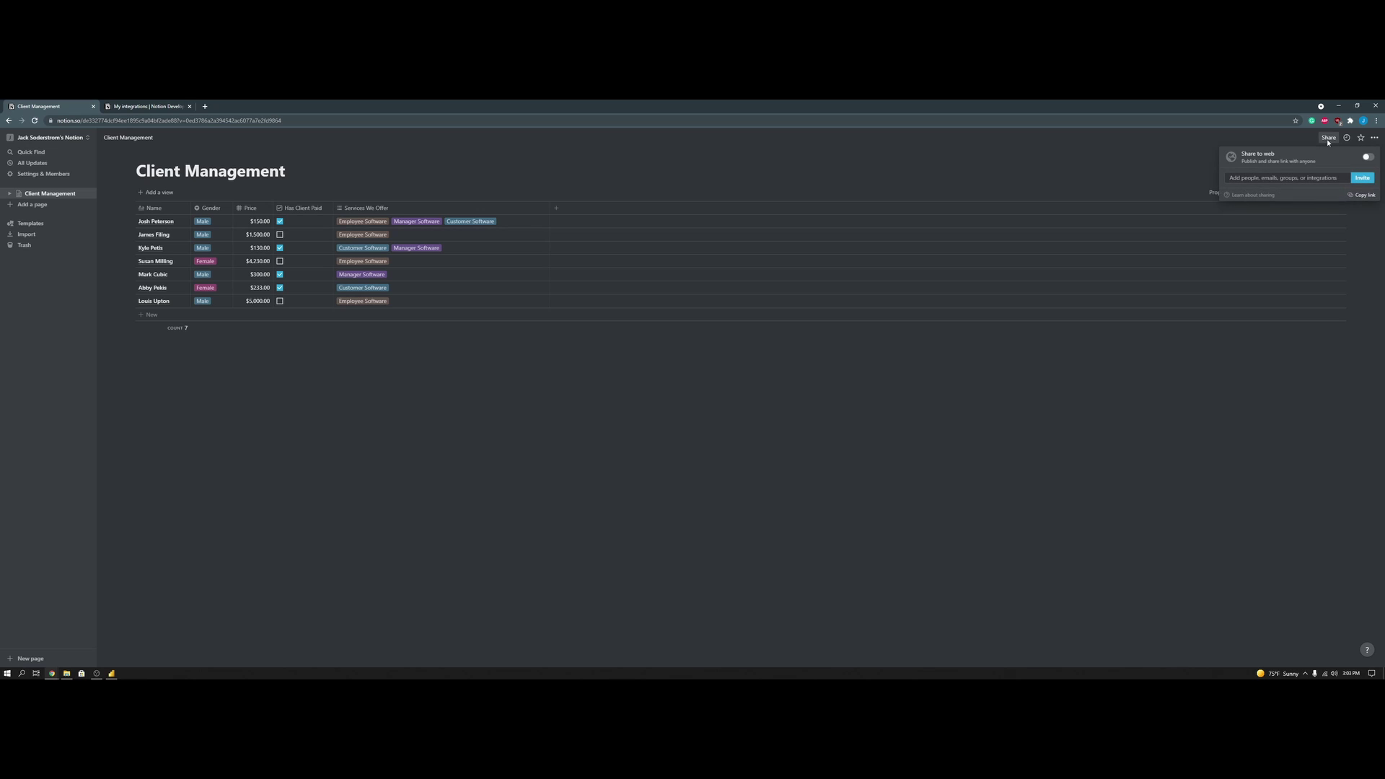
pyautogui.click(1362, 177)
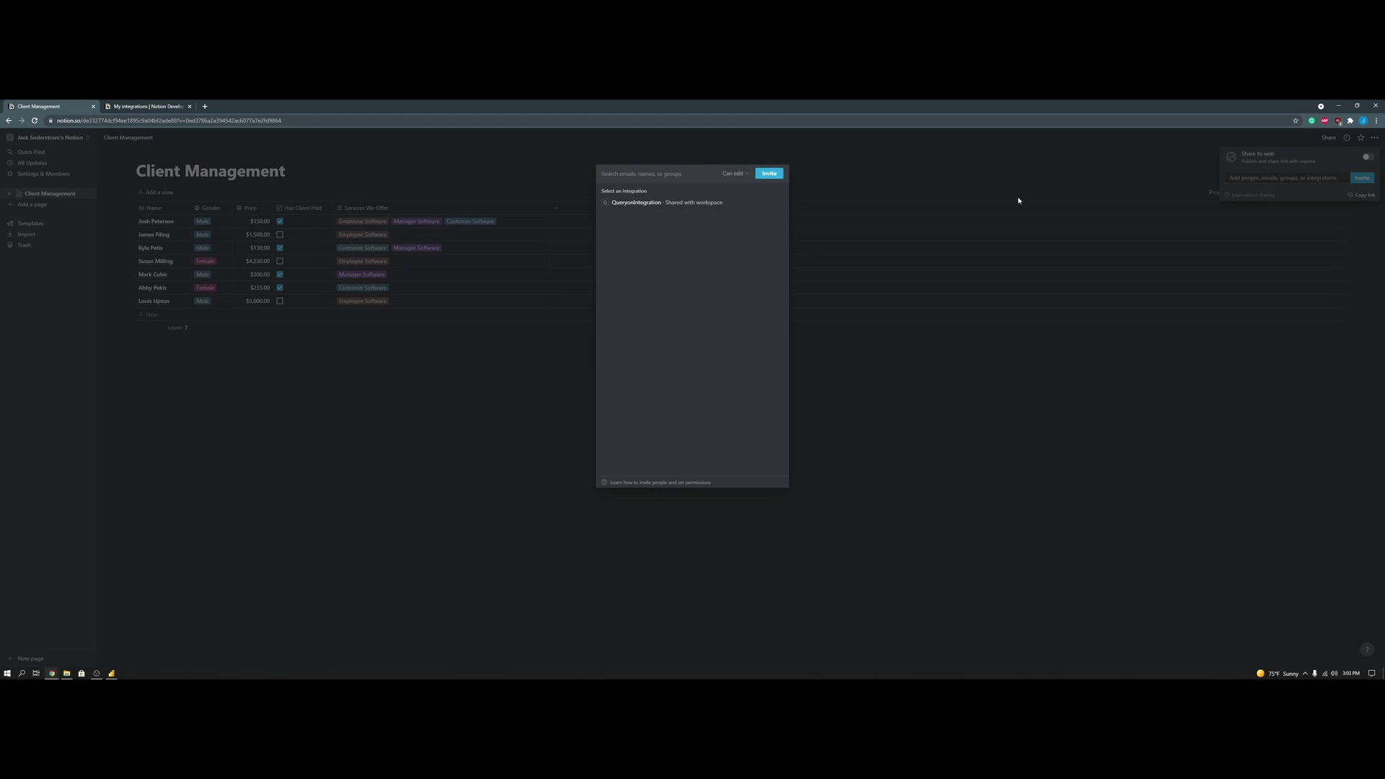
pyautogui.click(666, 206)
pyautogui.click(766, 174)
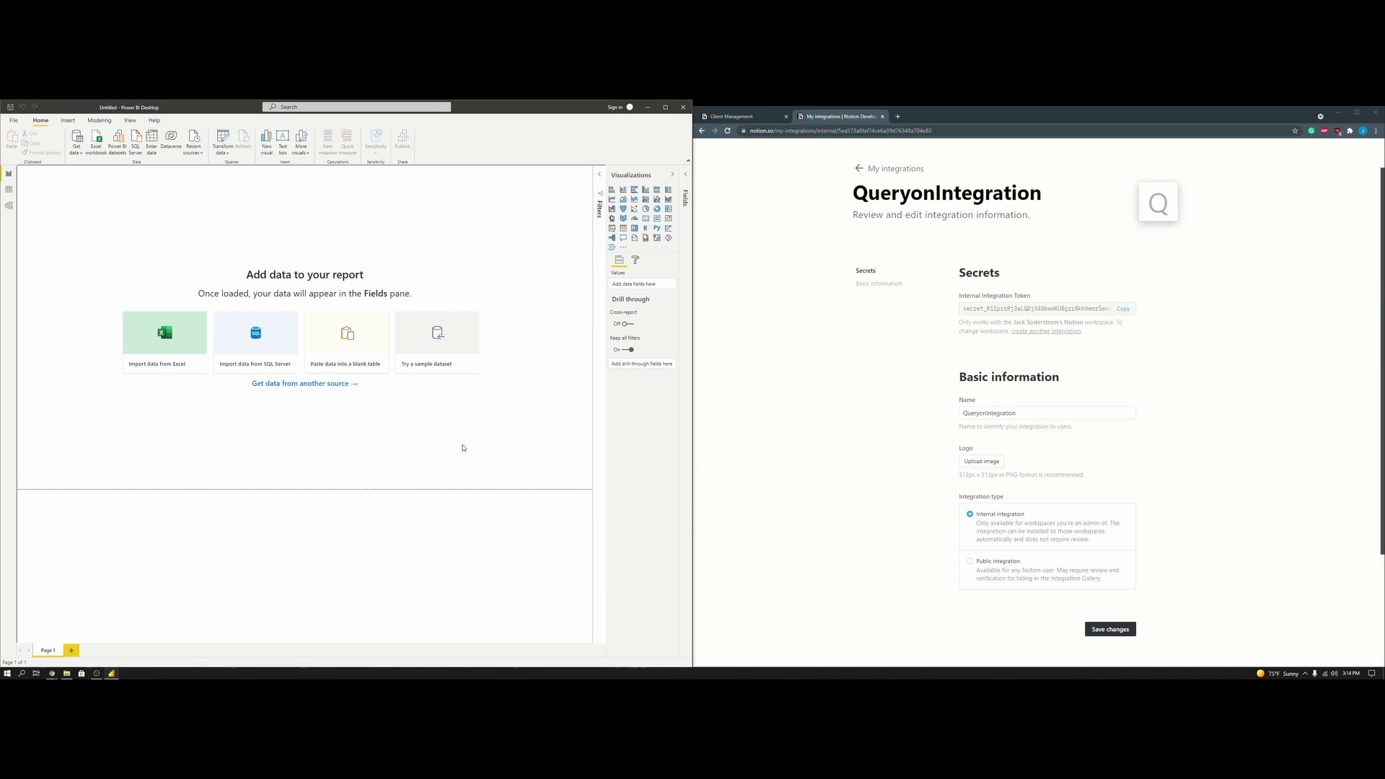
# Step: In Security options, allow any data extension to load without validation or warning
pyautogui.click(15, 121)
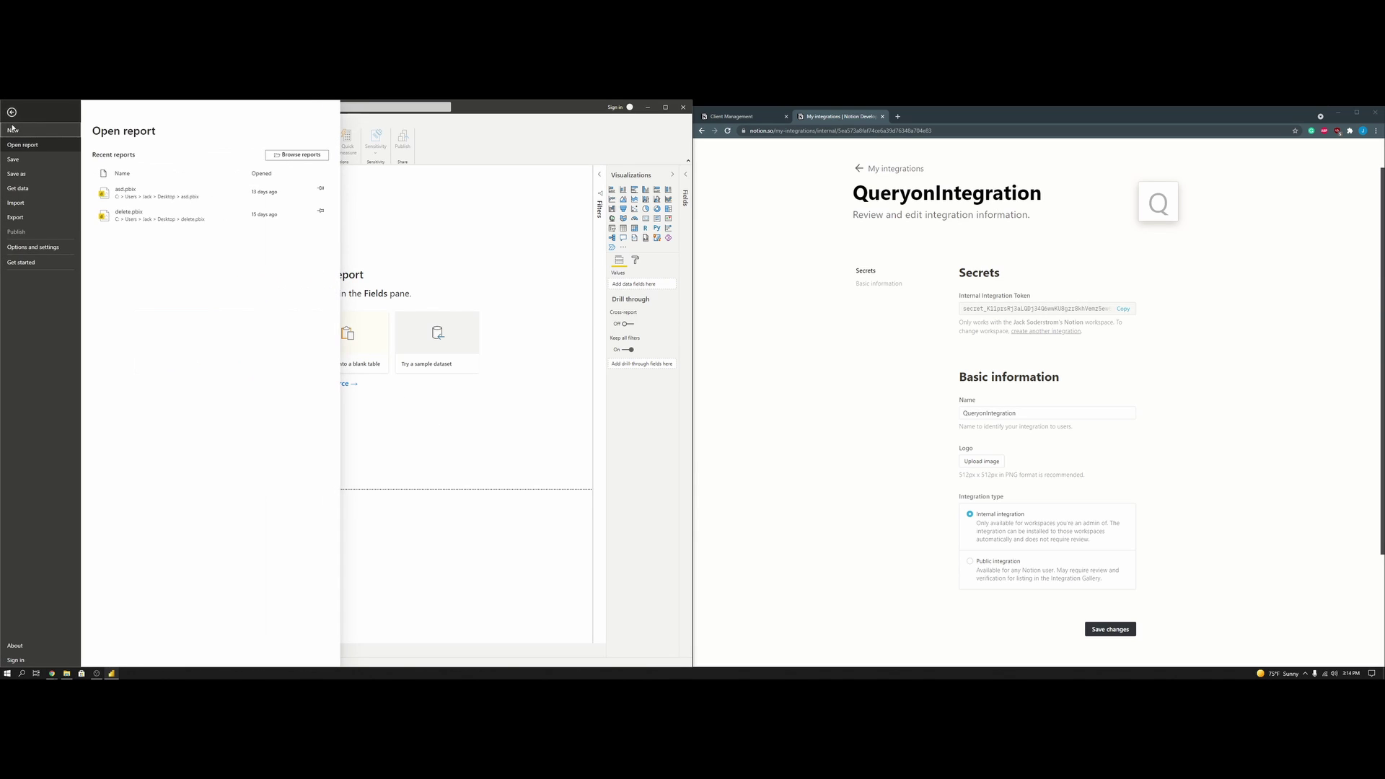
pyautogui.click(36, 247)
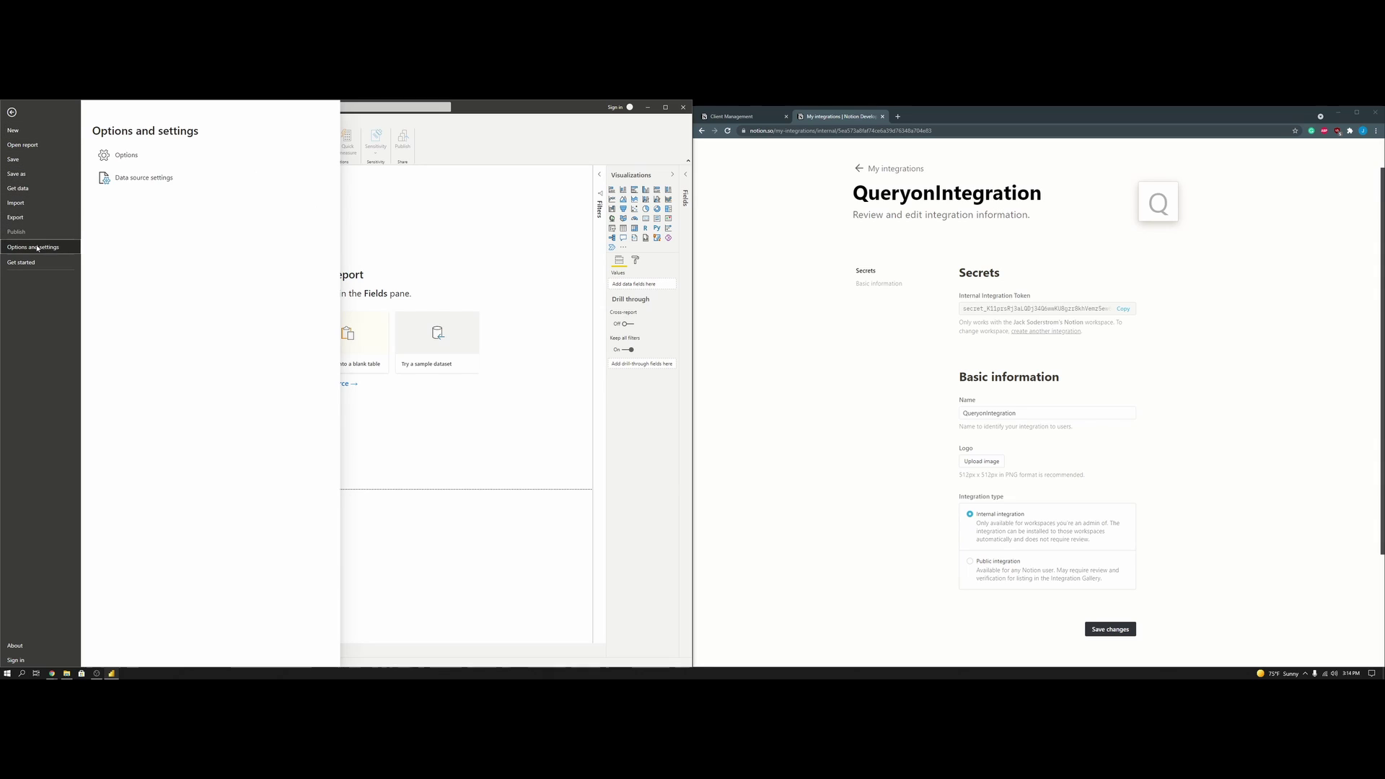
pyautogui.click(121, 156)
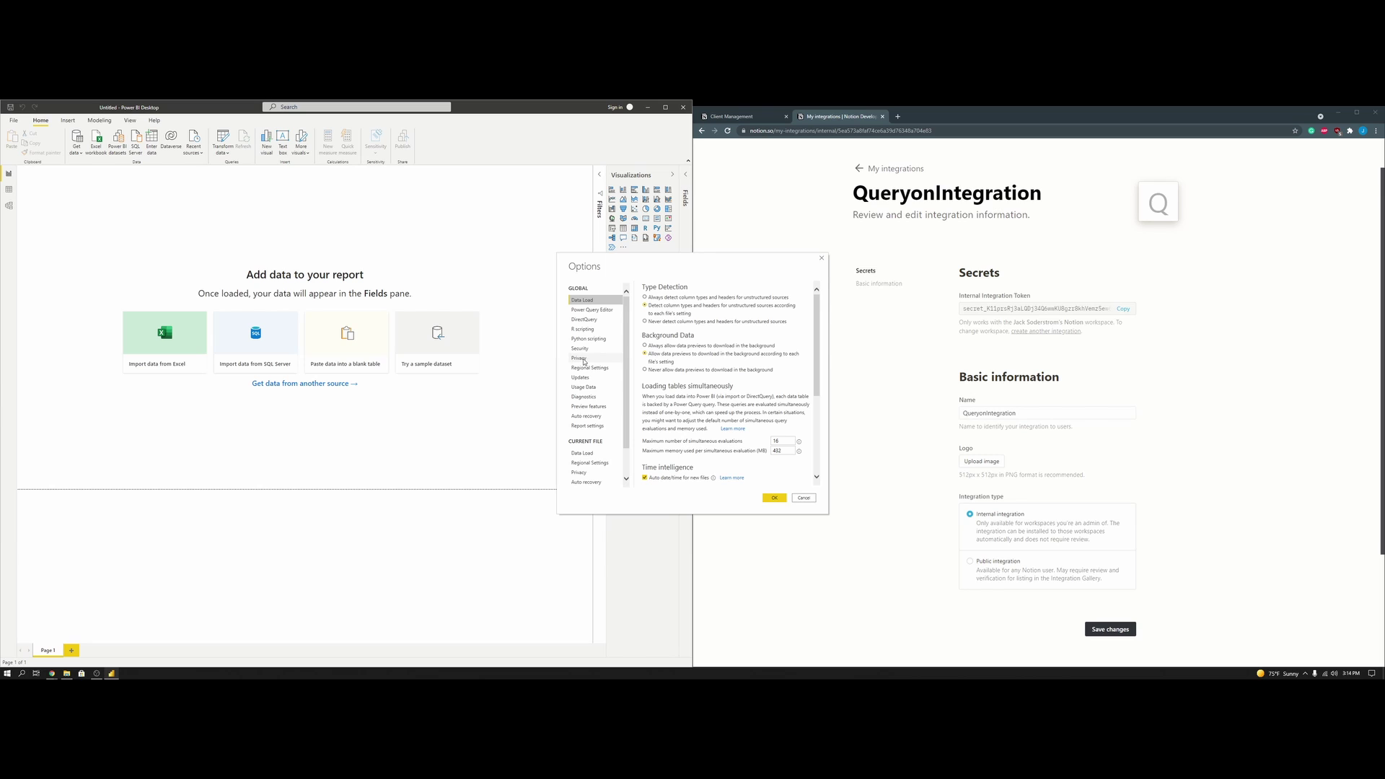
pyautogui.click(580, 348)
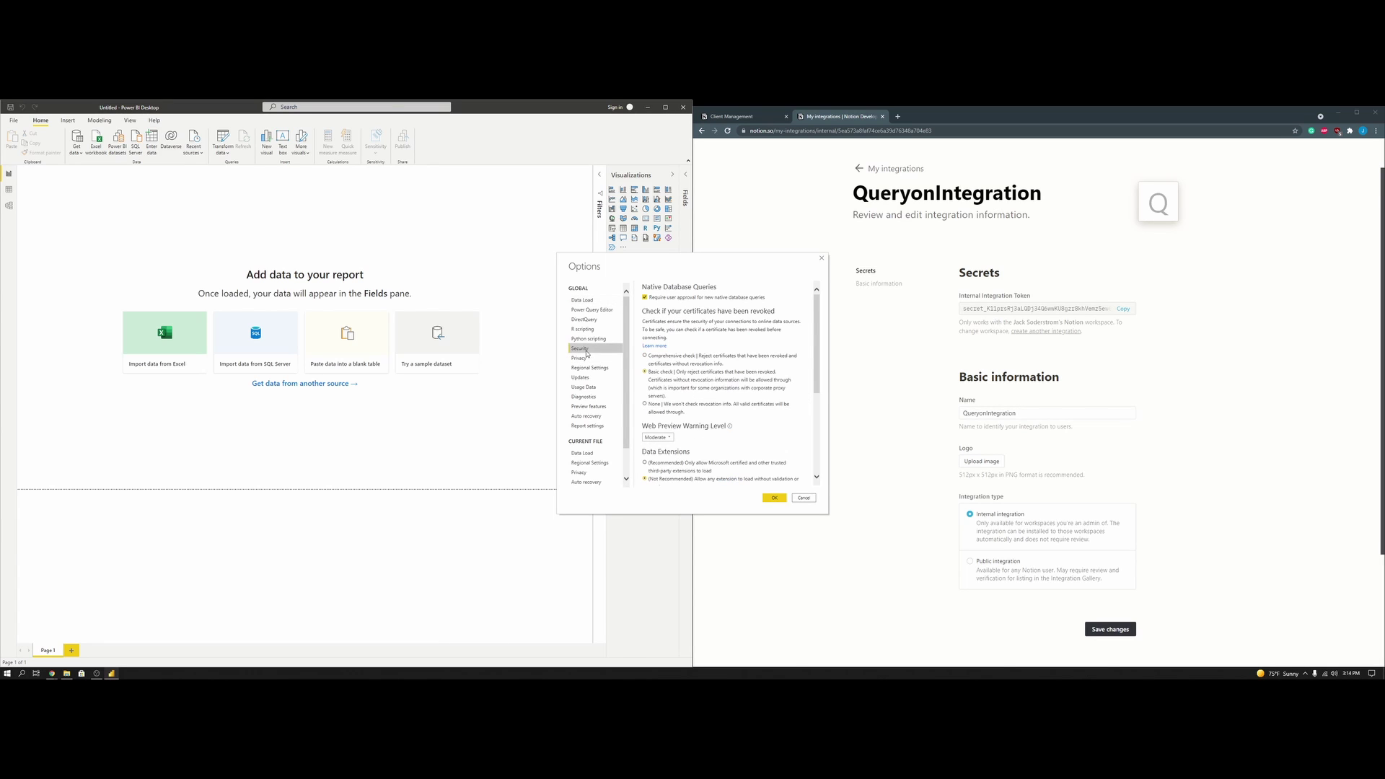
pyautogui.scroll(-3, 674, 373)
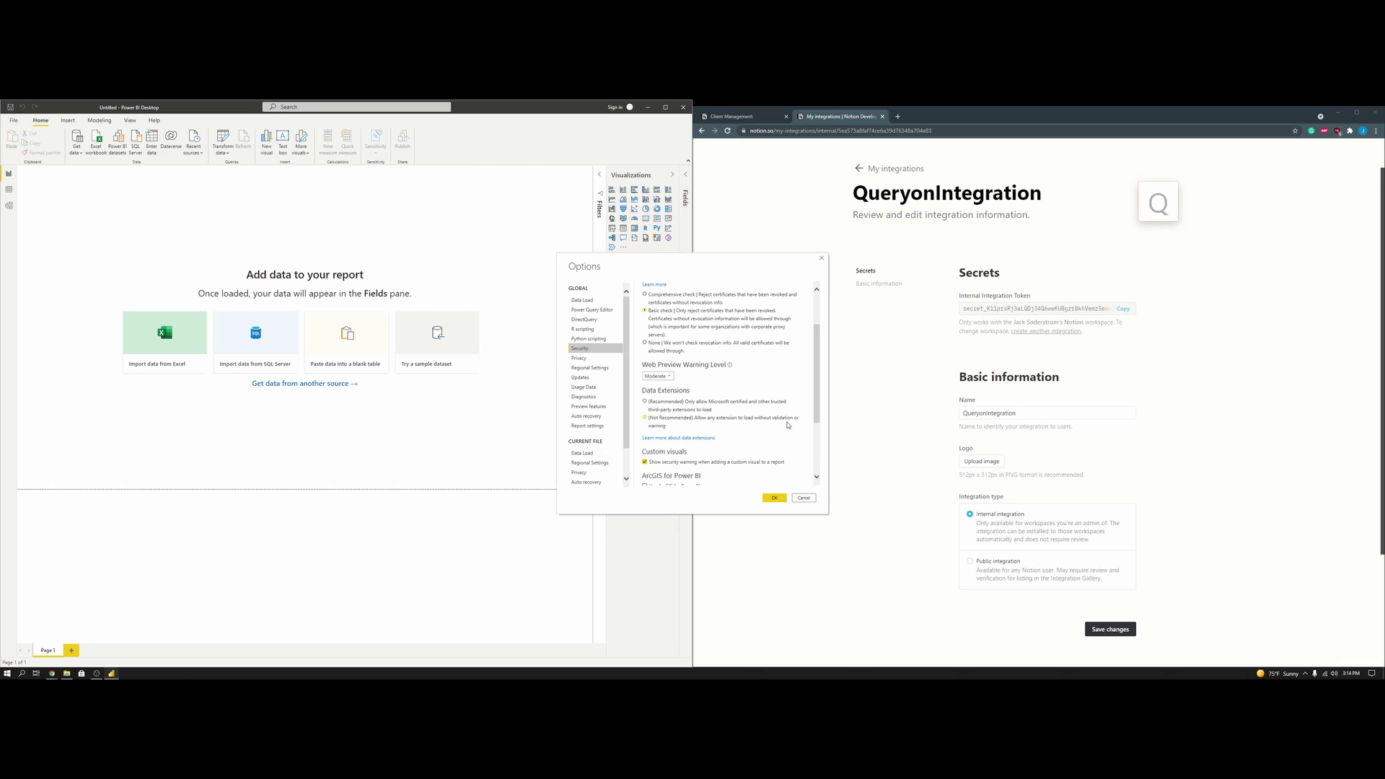
pyautogui.click(773, 498)
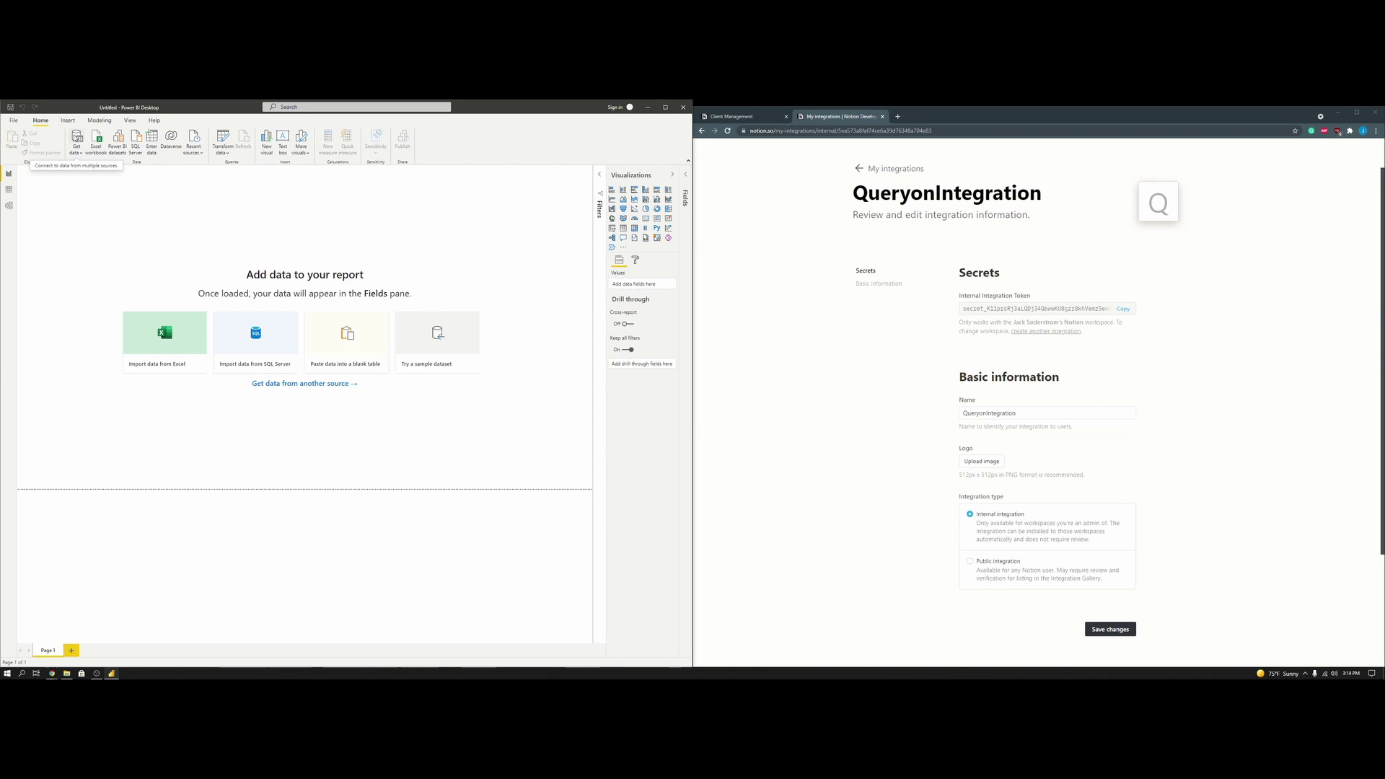
# Step: Connect to Notion By Queryon, pasting the integration's secret token as the API key
pyautogui.click(77, 137)
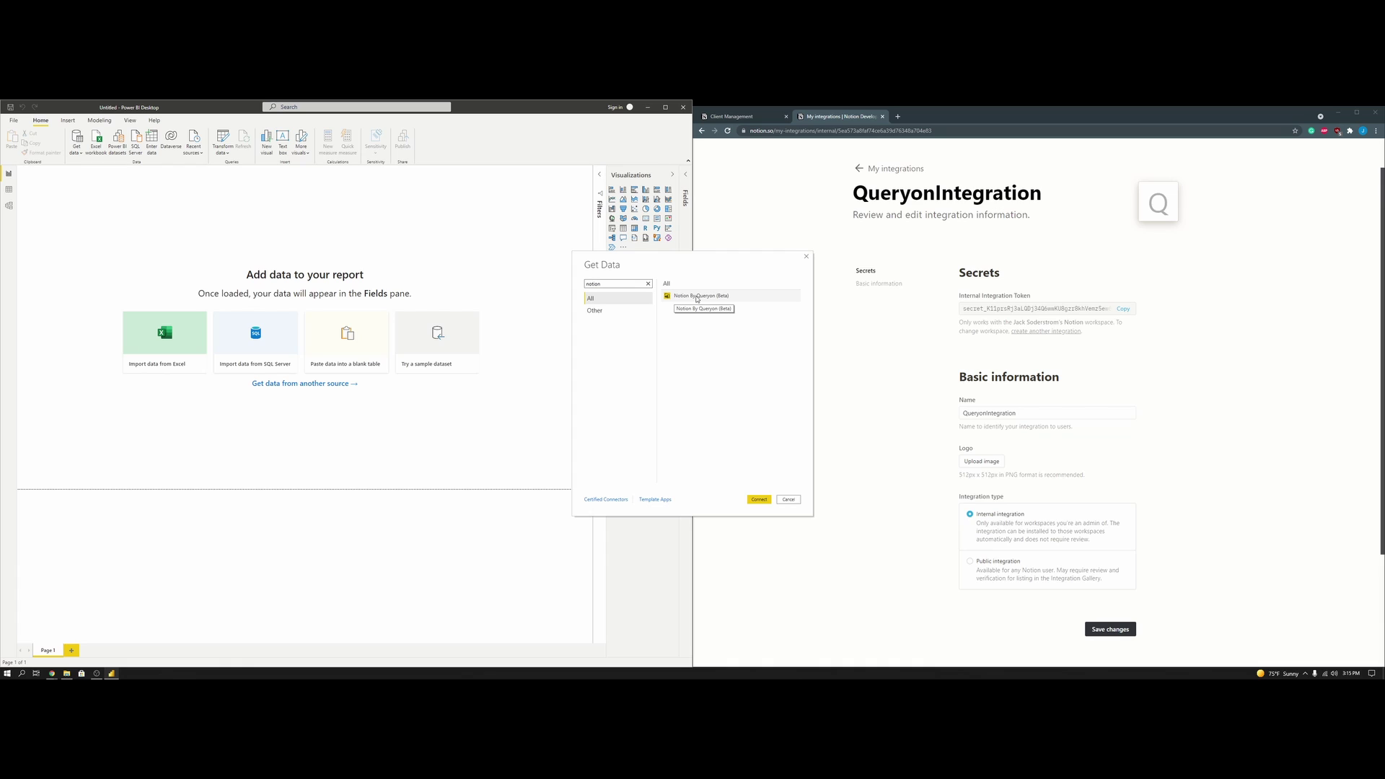
pyautogui.doubleClick(698, 296)
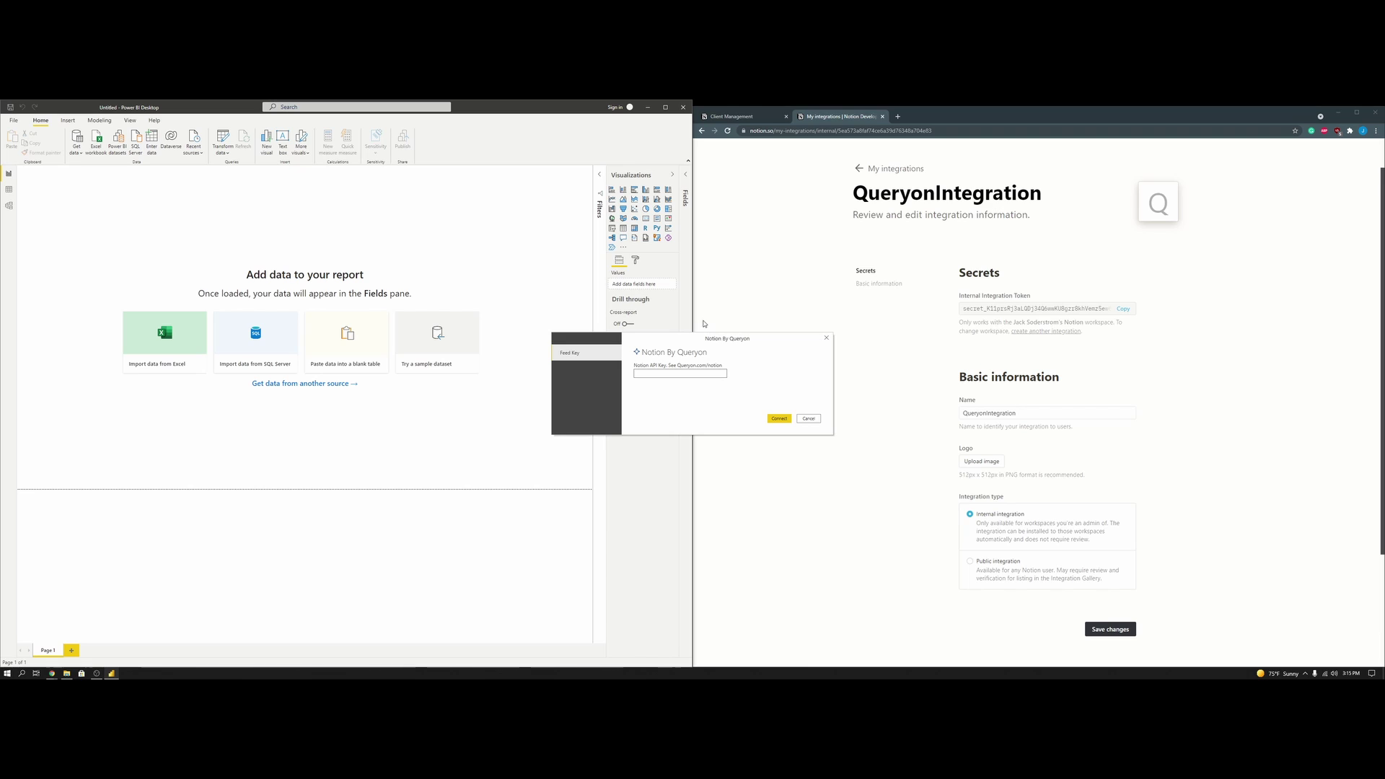
pyautogui.moveTo(708, 340); pyautogui.dragTo(564, 311)
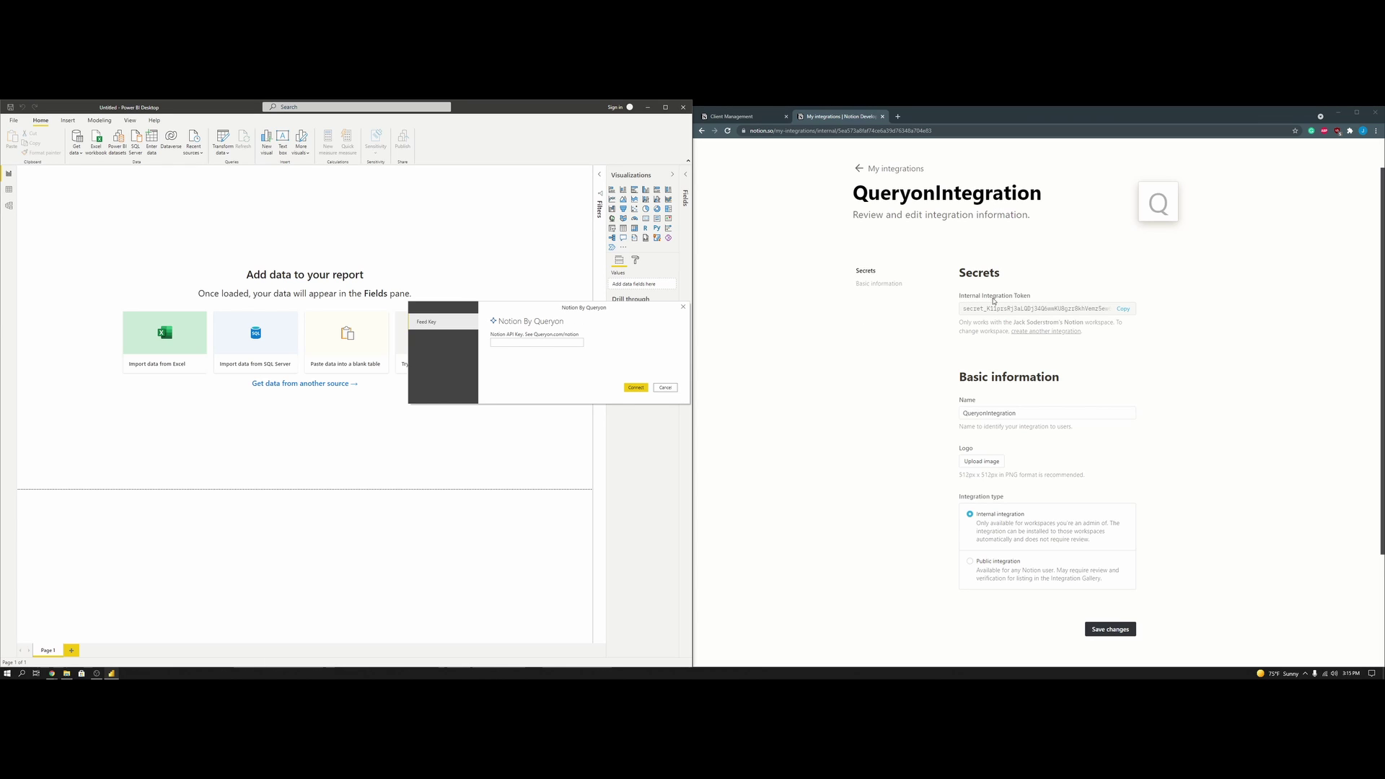
pyautogui.click(1122, 310)
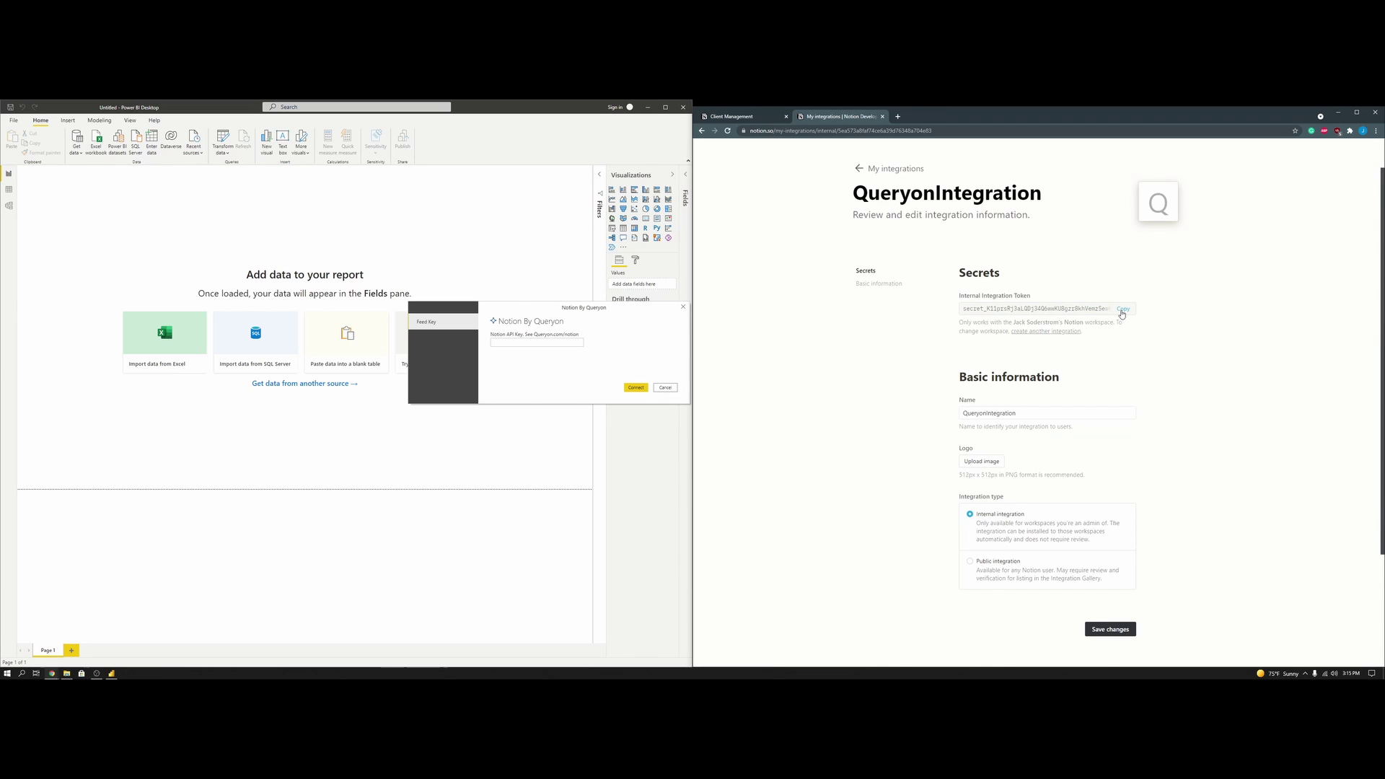
pyautogui.click(574, 342)
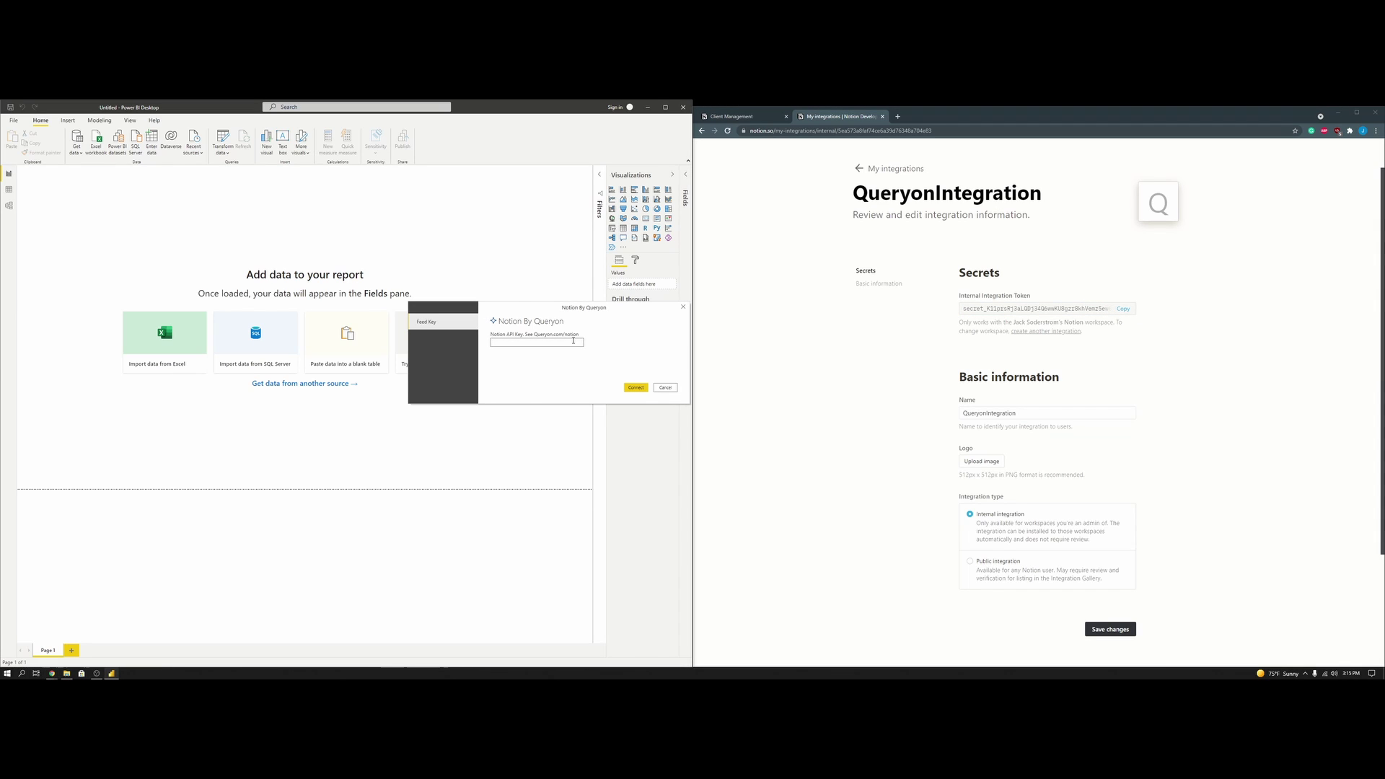
pyautogui.hotkey('ctrl', 'v')
pyautogui.click(635, 388)
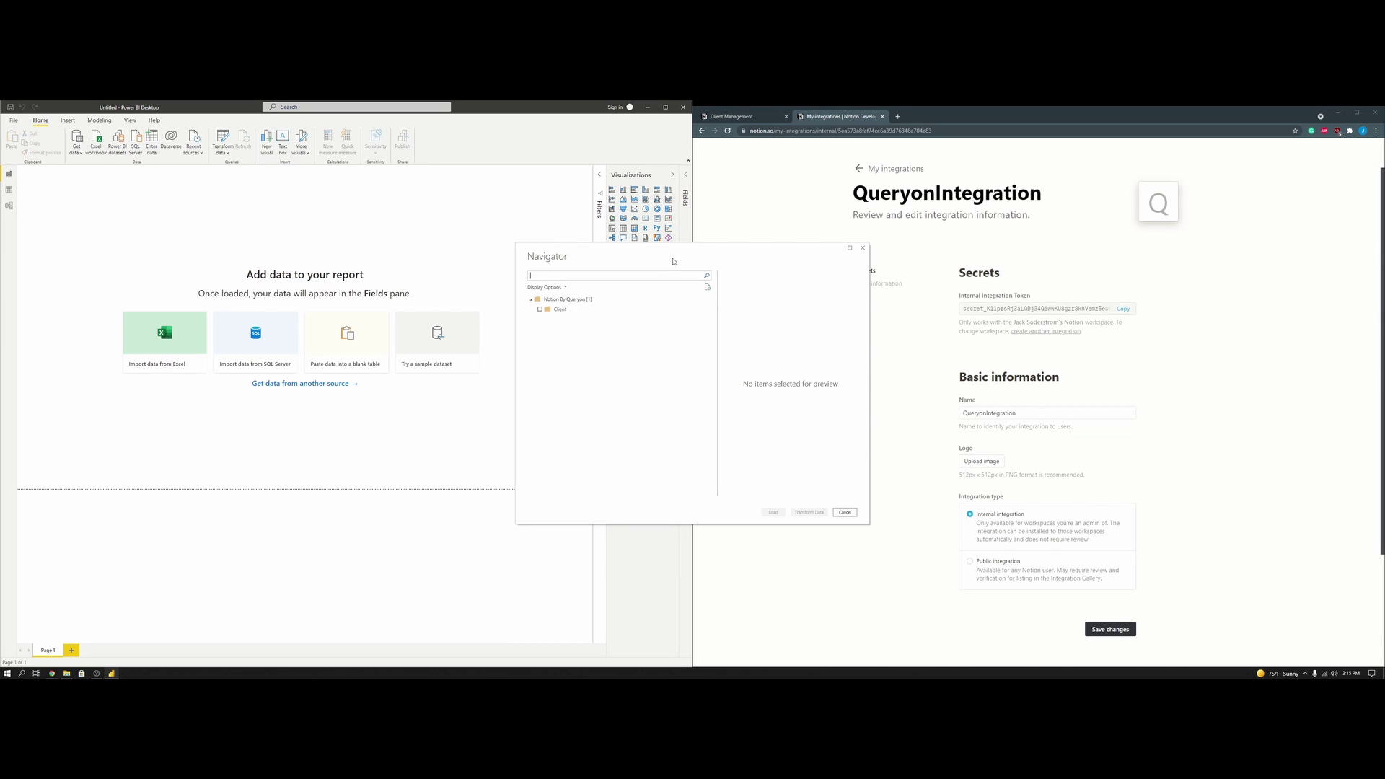
# Step: Preview the Client table in the Navigator, check it, and load it into the report
pyautogui.moveTo(678, 251); pyautogui.dragTo(492, 248)
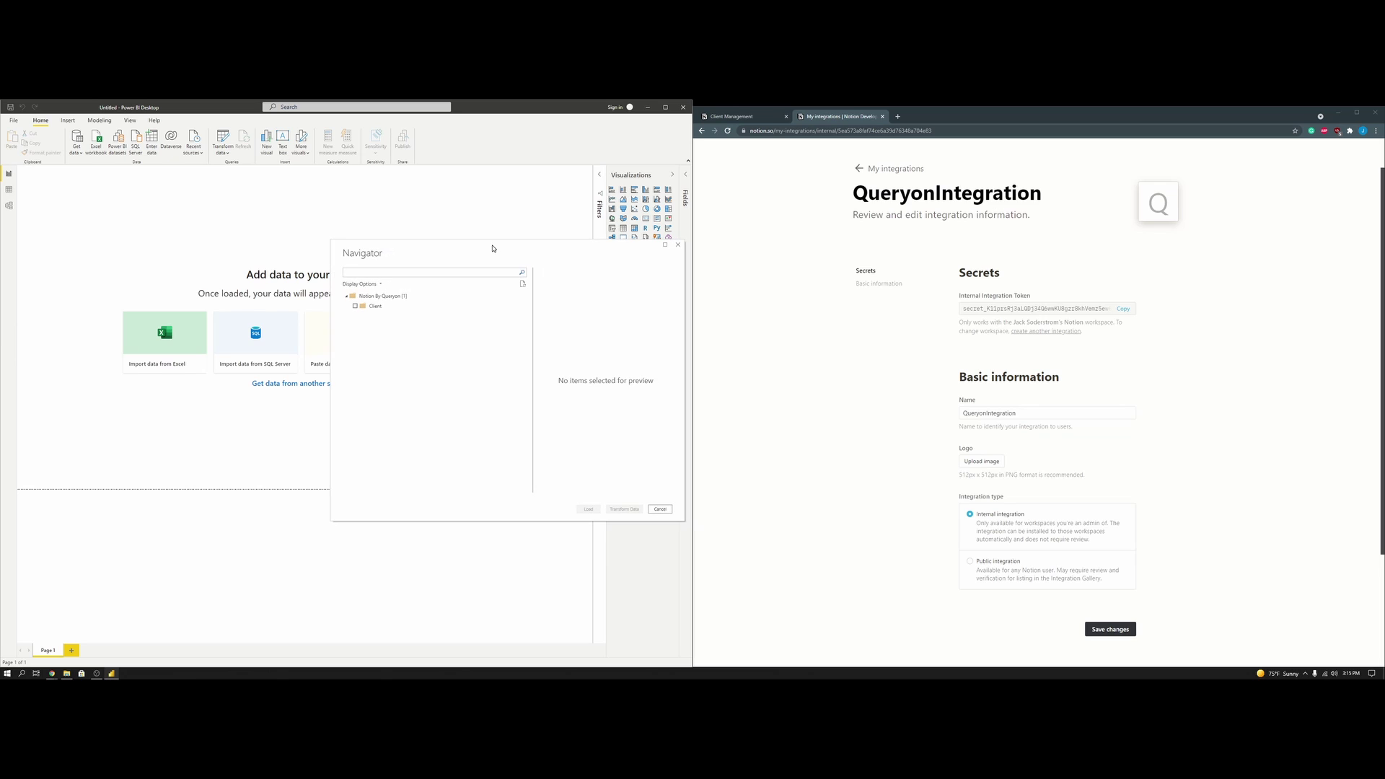
pyautogui.click(435, 308)
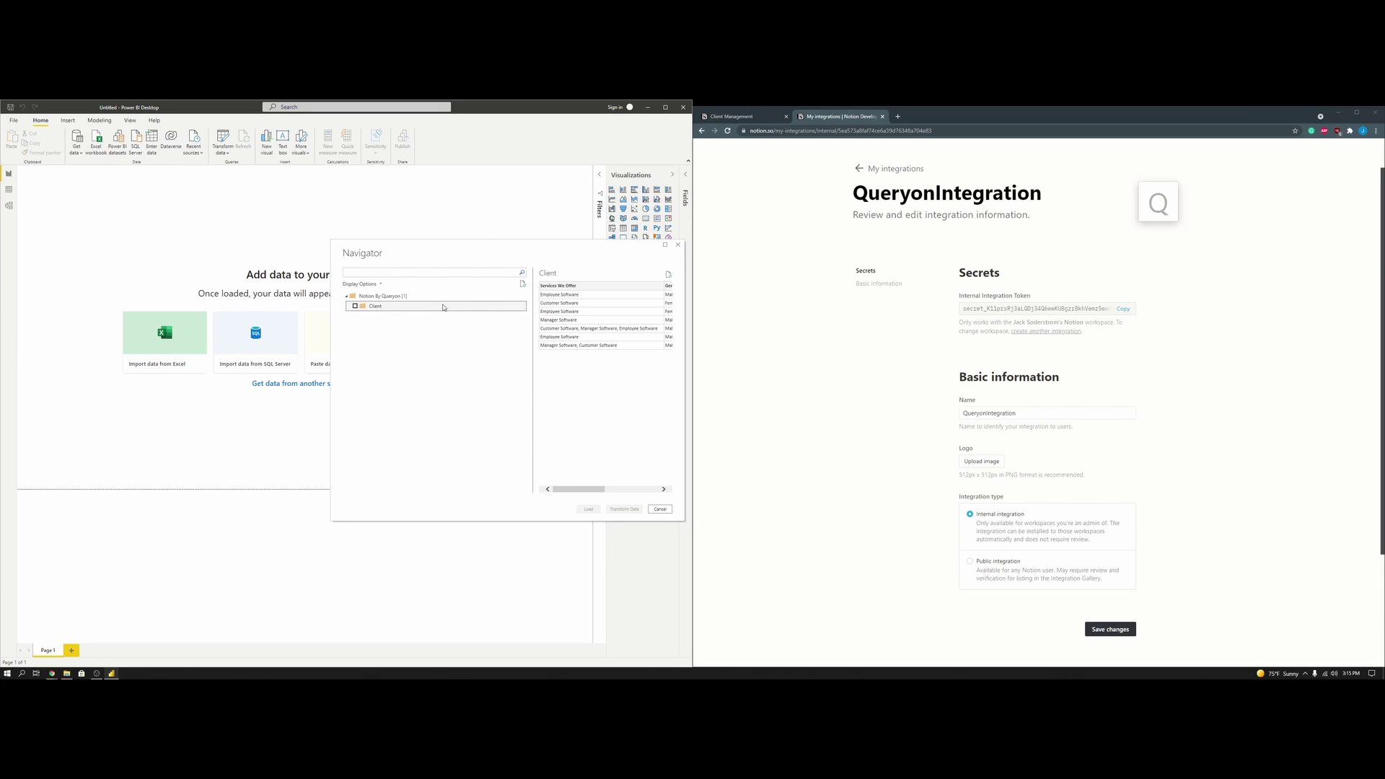
pyautogui.moveTo(686, 332); pyautogui.dragTo(910, 323)
pyautogui.moveTo(736, 259); pyautogui.dragTo(502, 262)
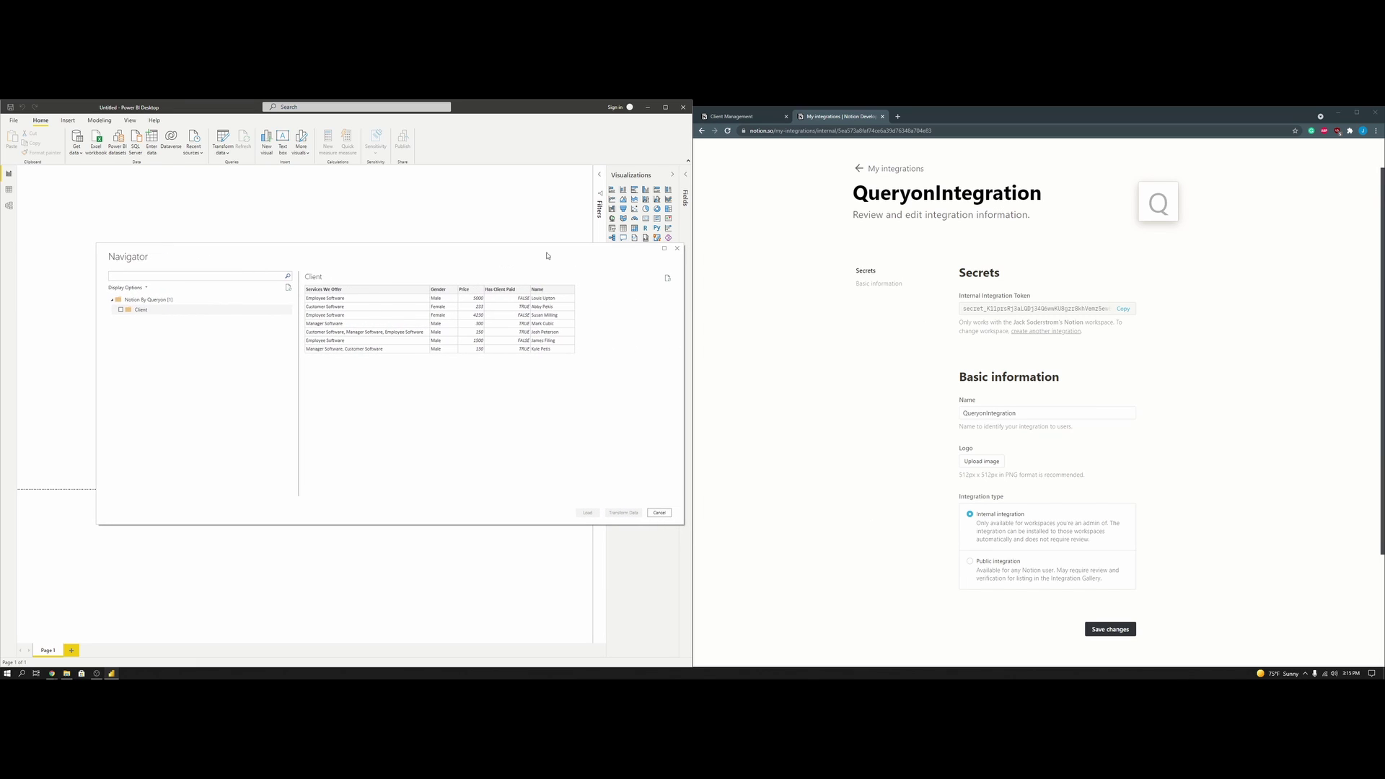
pyautogui.click(750, 117)
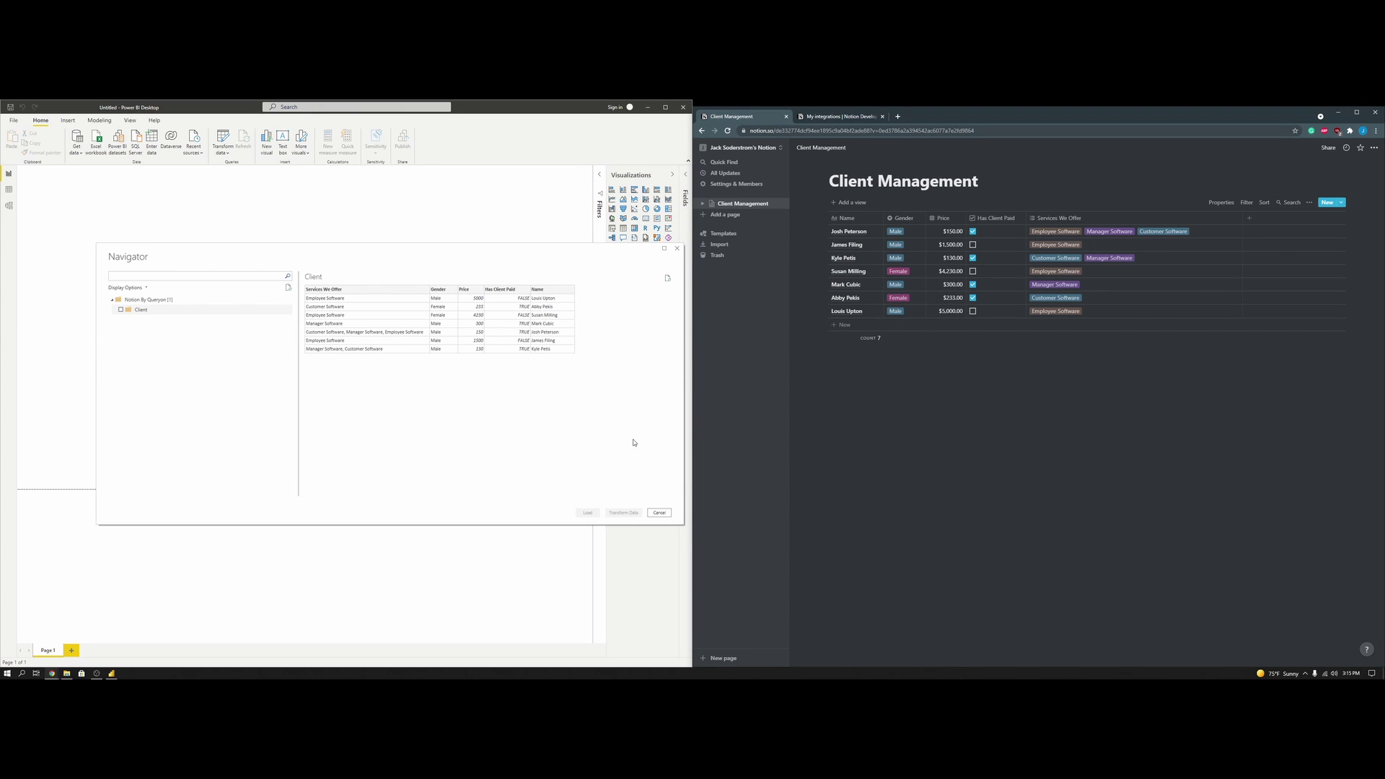
pyautogui.click(119, 311)
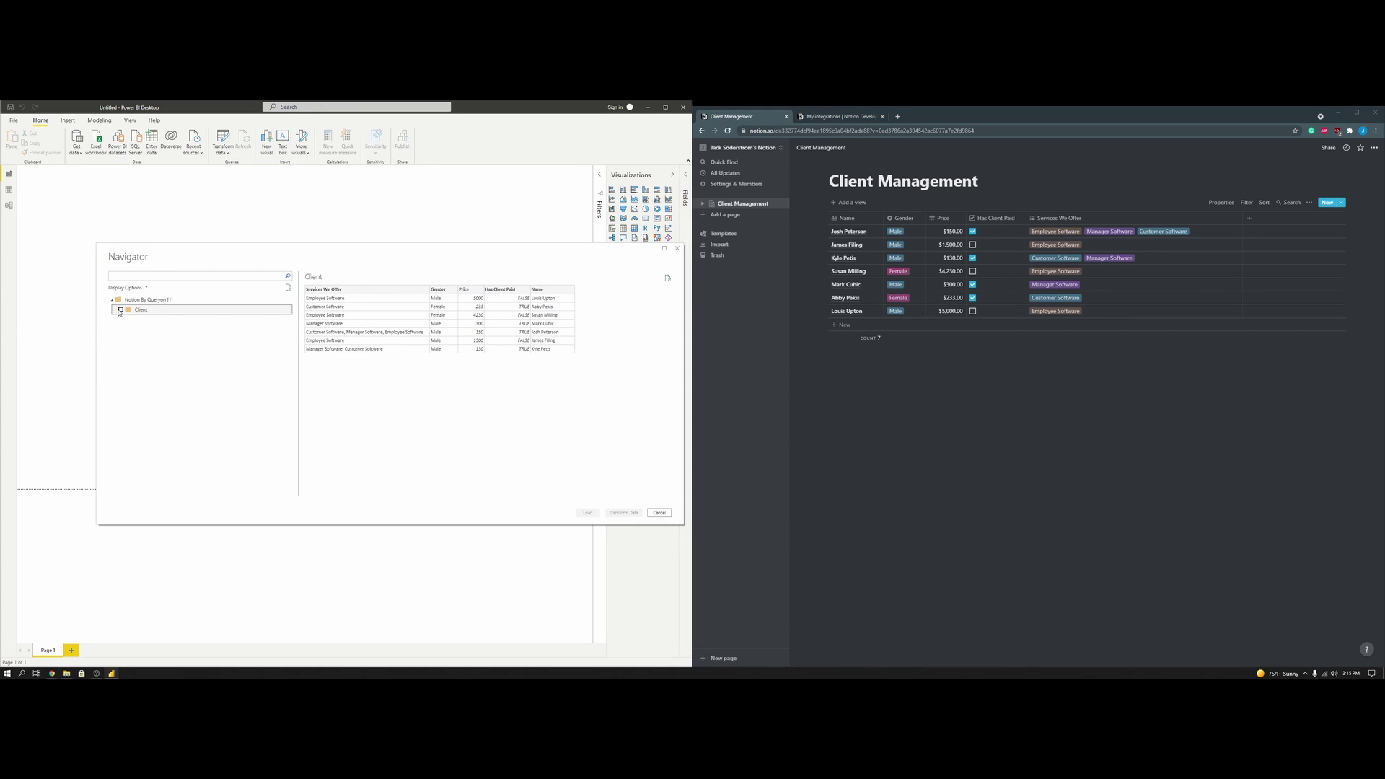
pyautogui.click(120, 311)
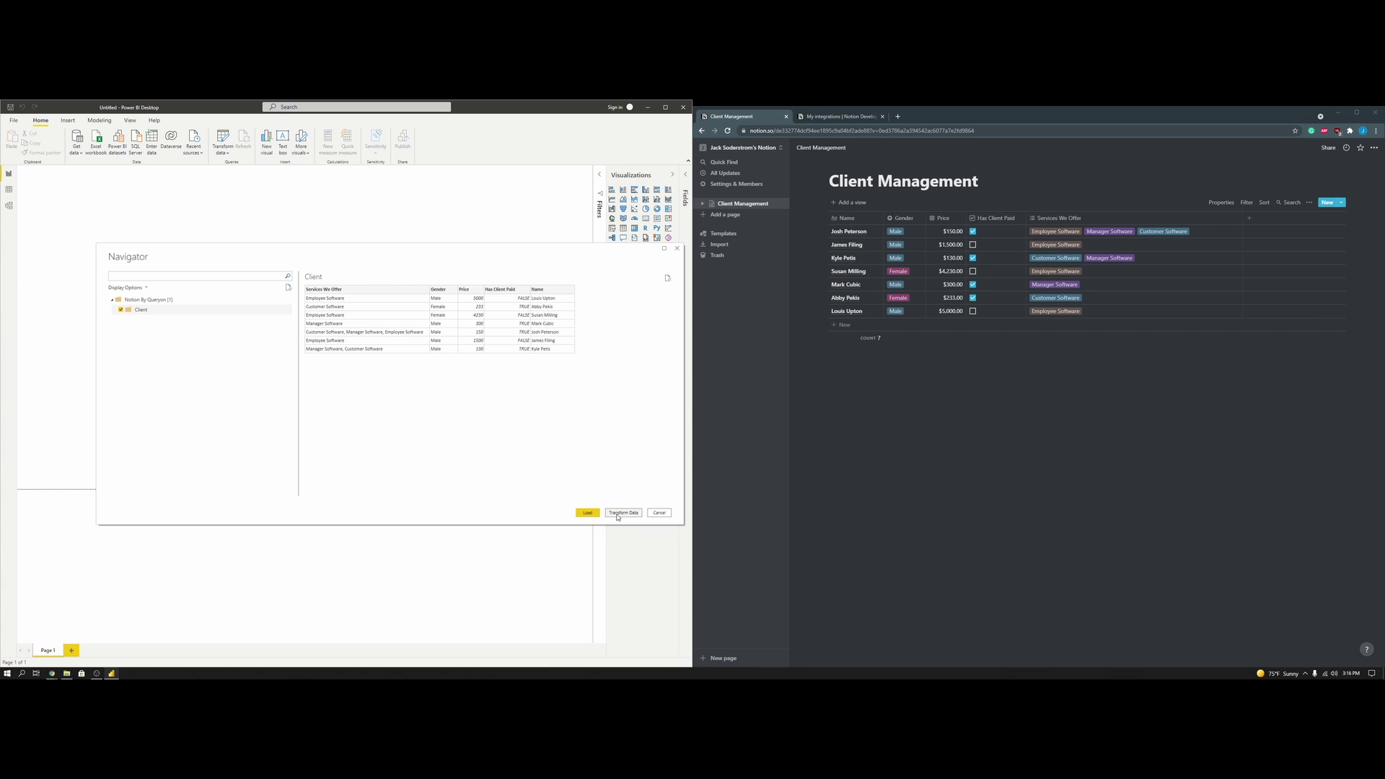
pyautogui.click(593, 513)
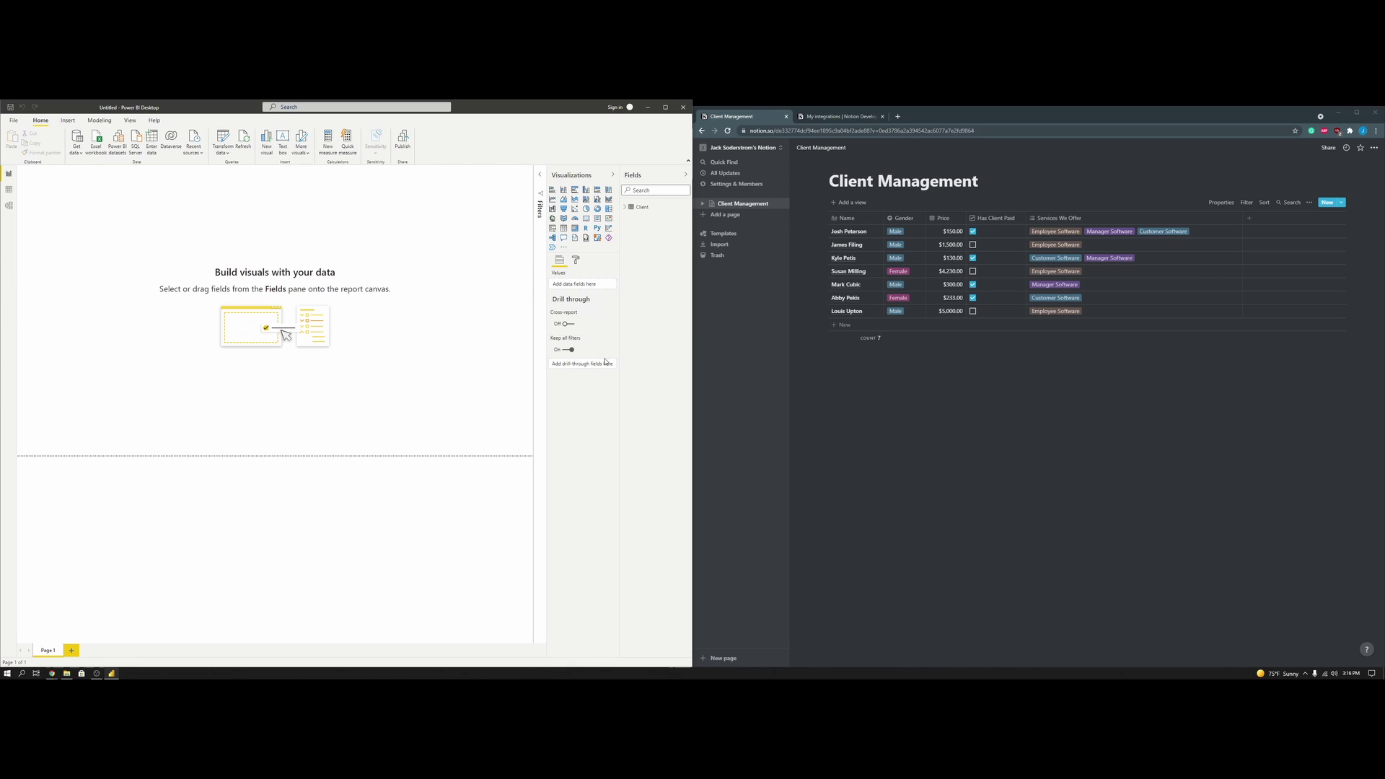
# Step: Build the Price-by-Name bar chart and Has Client Paid and Gender pies, then cross-highlight one client
pyautogui.click(625, 208)
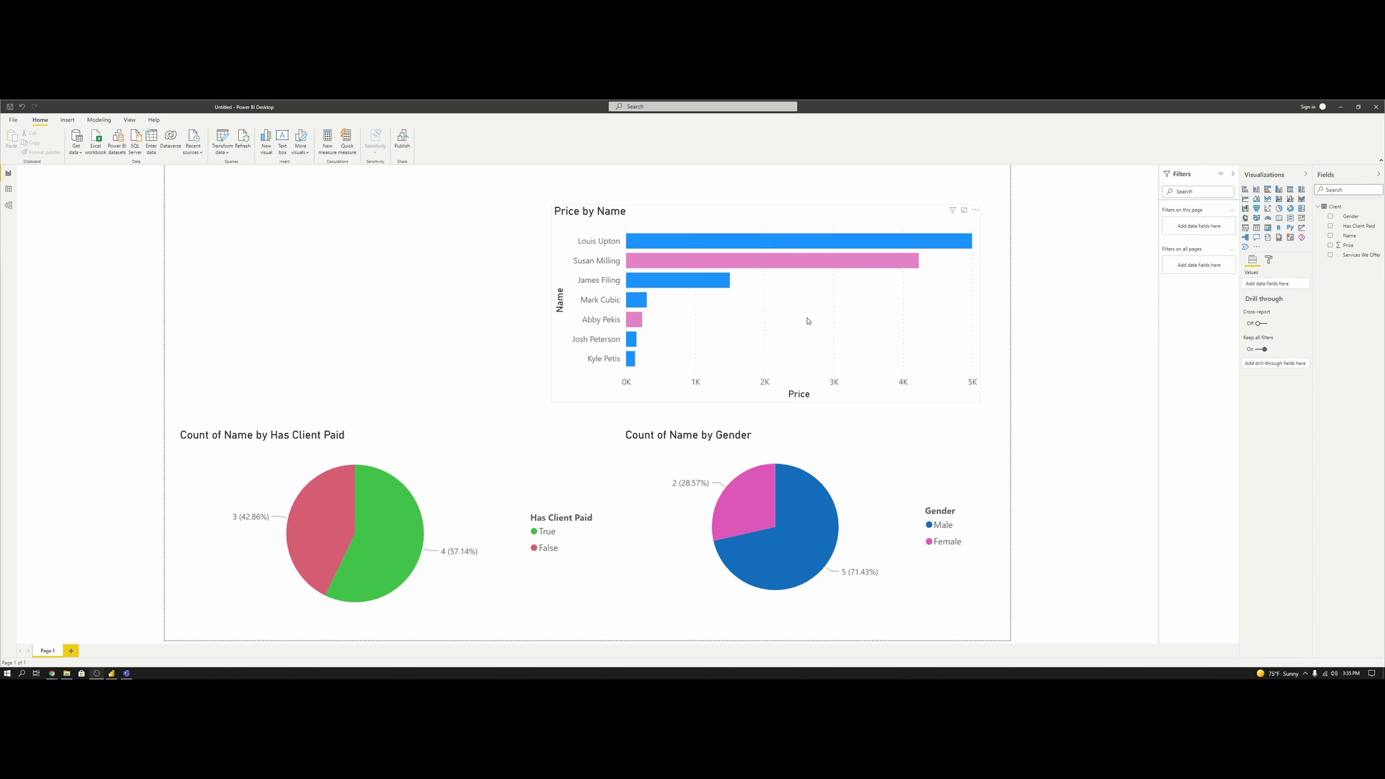
pyautogui.click(697, 284)
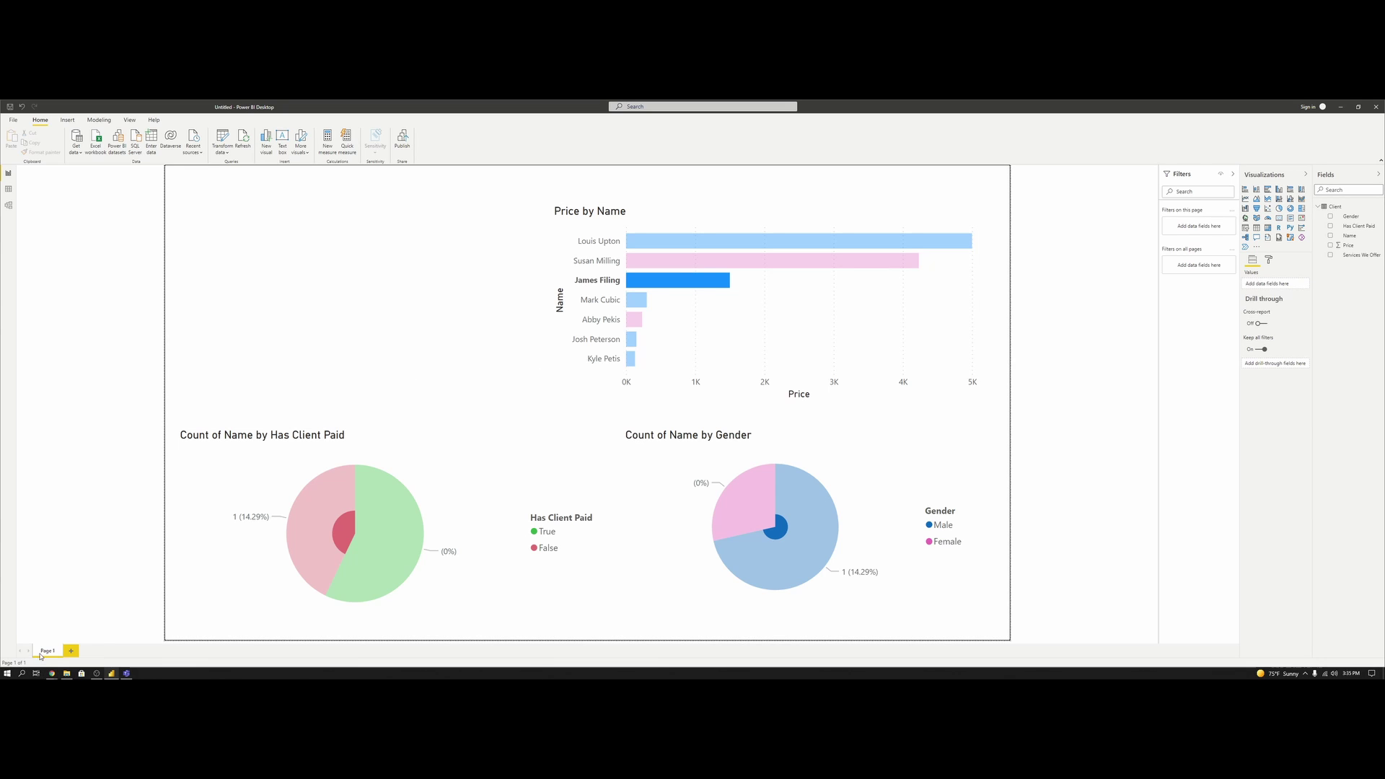
pyautogui.click(72, 642)
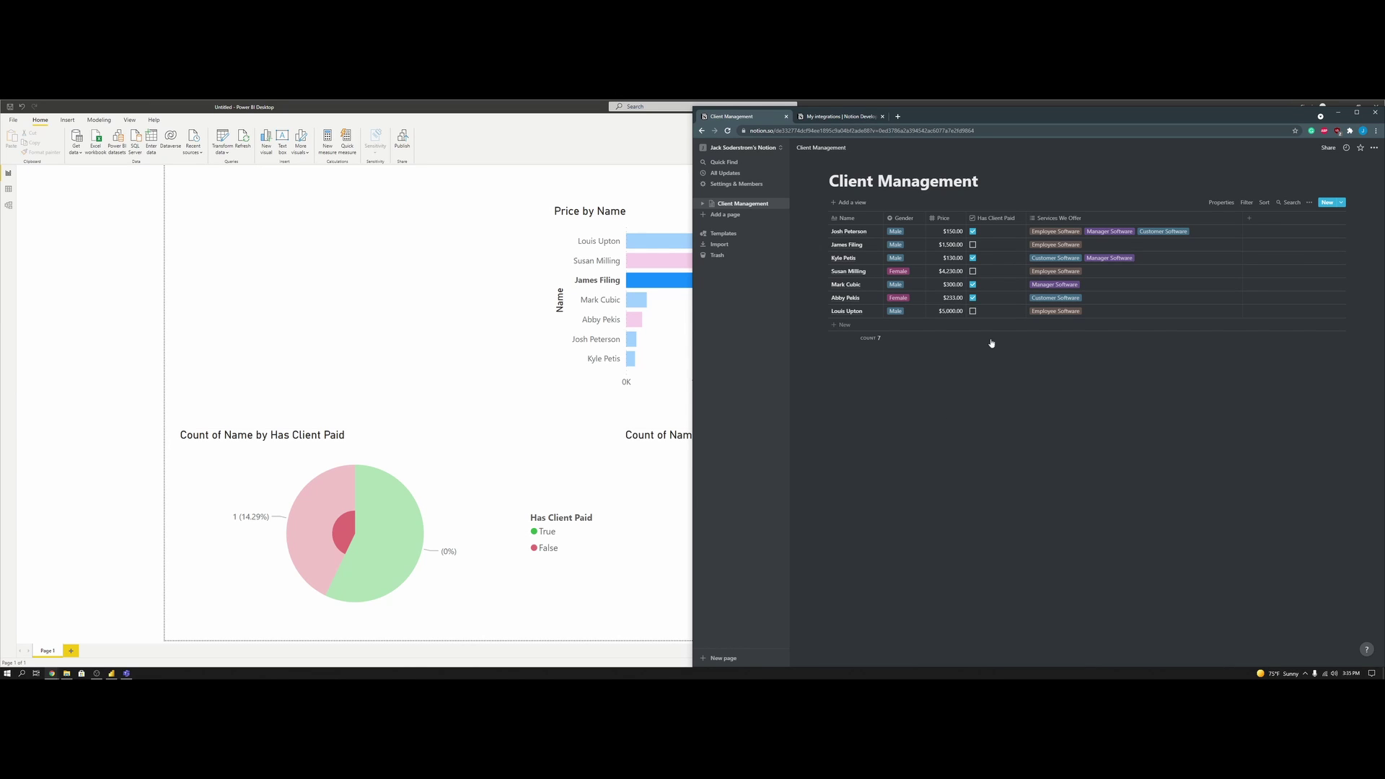
# Step: In Notion, tick one more client as paid and change a $233.00 price to $500.00
pyautogui.click(973, 272)
pyautogui.click(956, 301)
pyautogui.write('500')
pyautogui.click(955, 315)
pyautogui.click(508, 307)
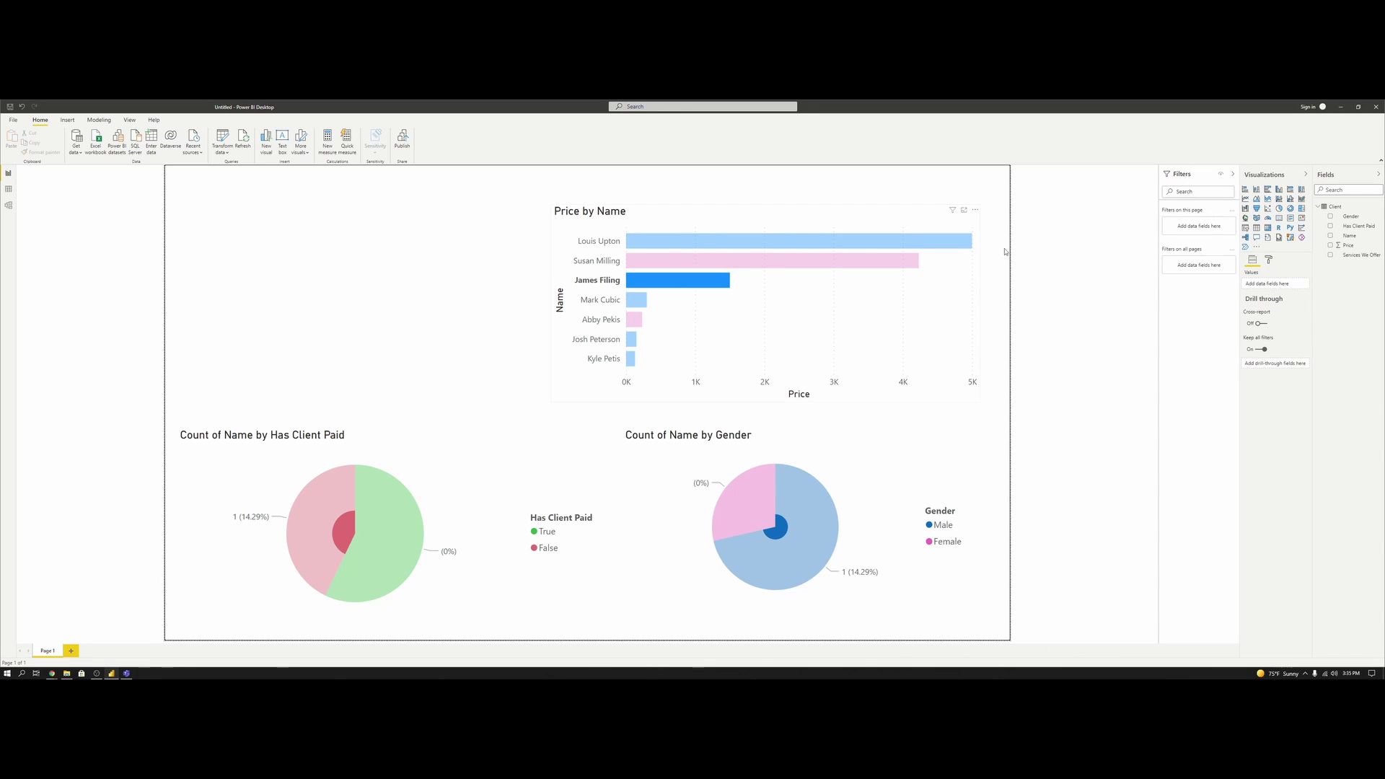
# Step: Refresh the Client table so the $500 price and paid statuses from Notion appear in the charts
pyautogui.rightClick(1335, 207)
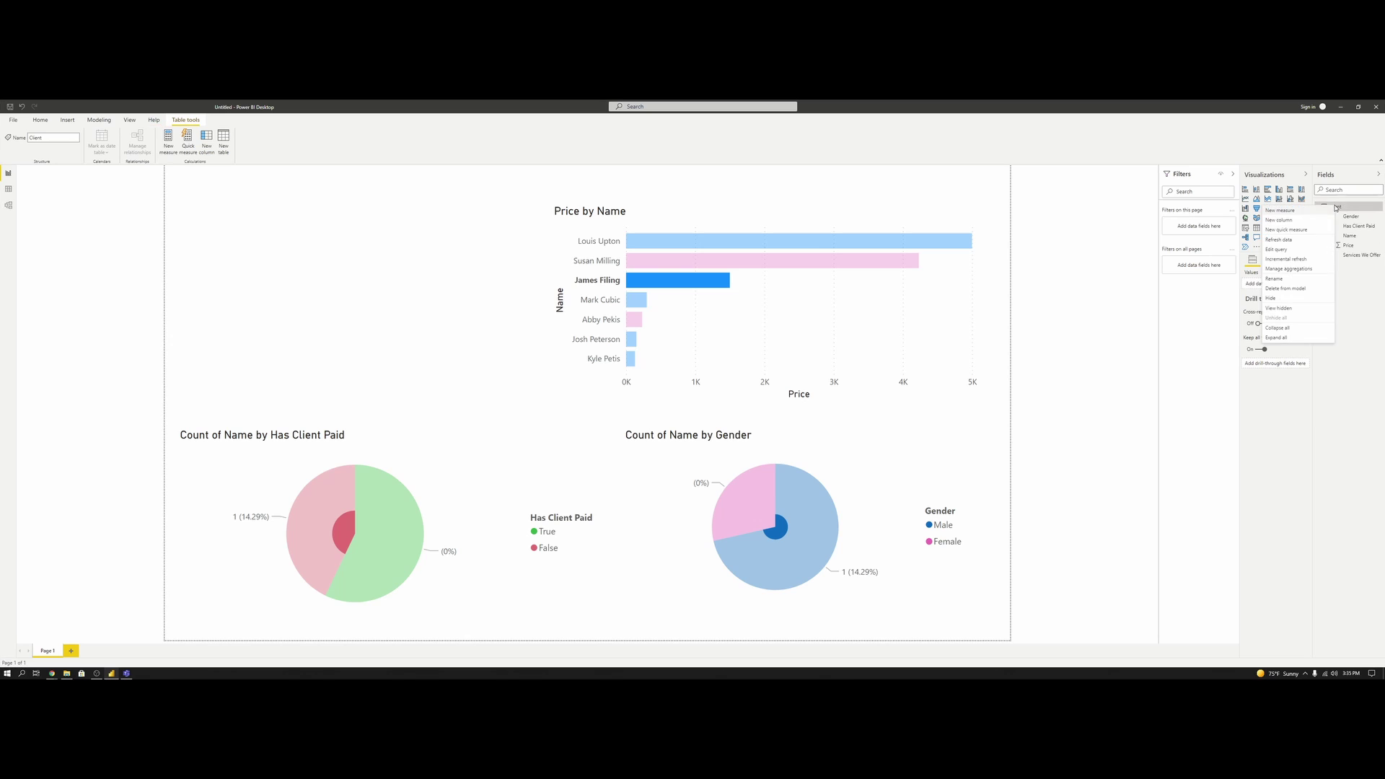
pyautogui.click(1303, 241)
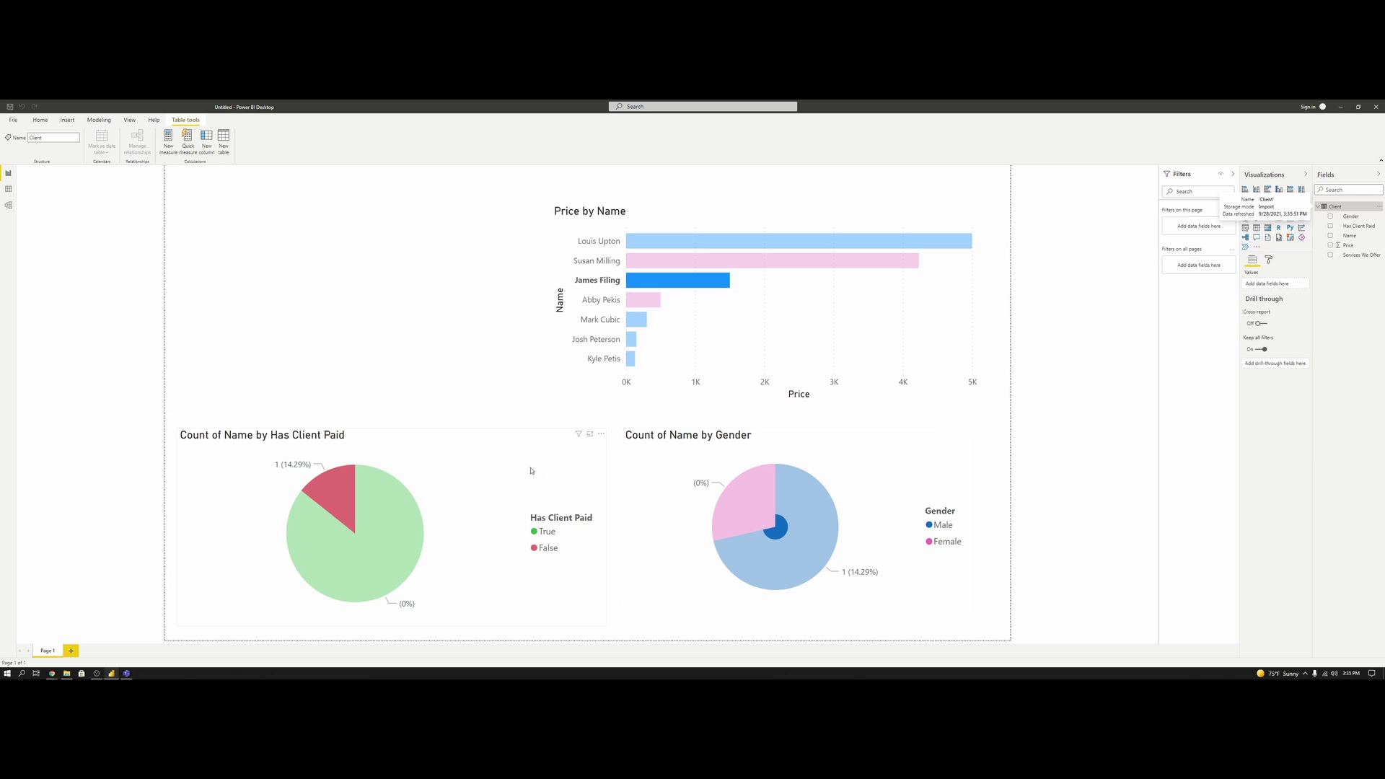
pyautogui.click(519, 414)
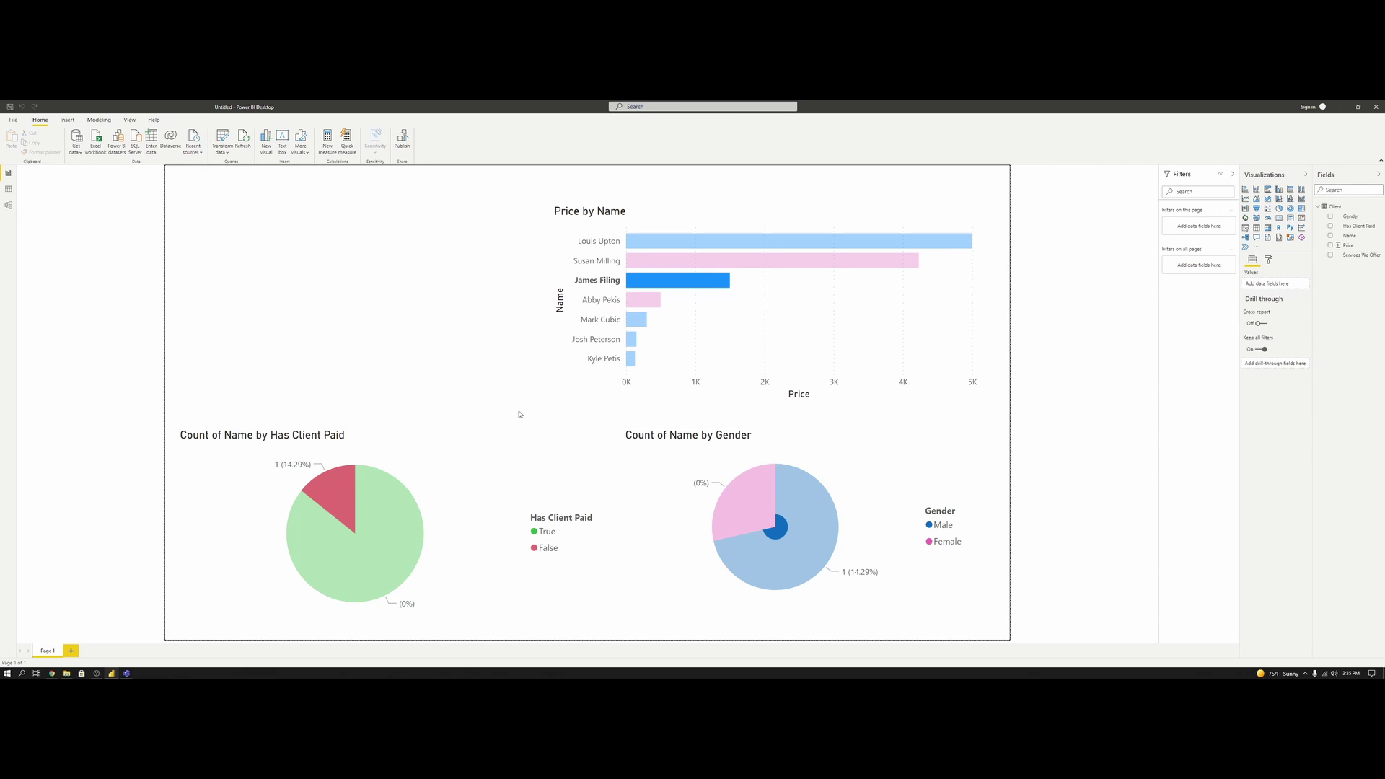